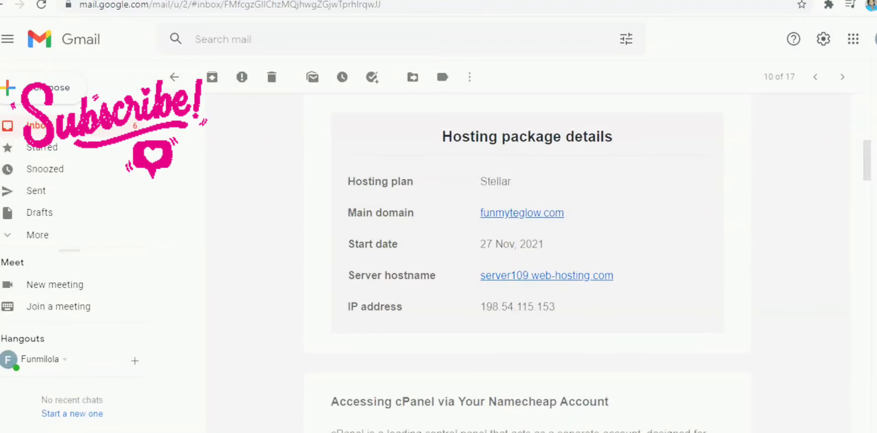
# Read through the Namecheap hosting welcome email, from the hosting package details and nameservers to the direct cPanel login details
pyautogui.scroll(7, 527, 265)
pyautogui.scroll(3, 527, 265)
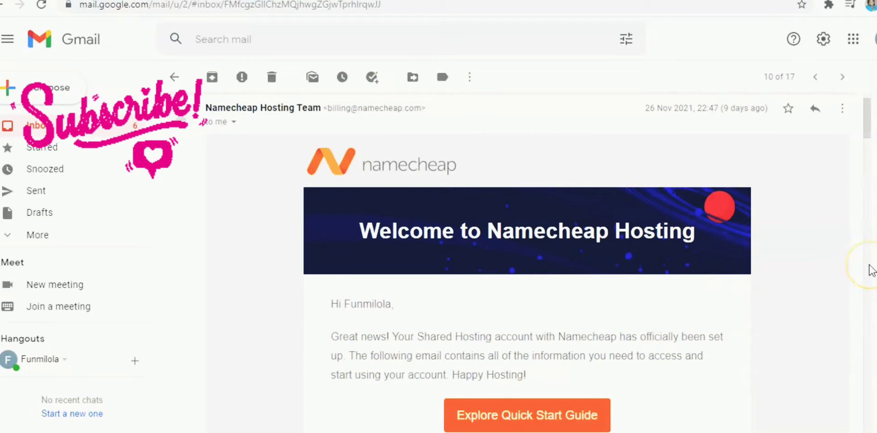
pyautogui.scroll(-7, 871, 270)
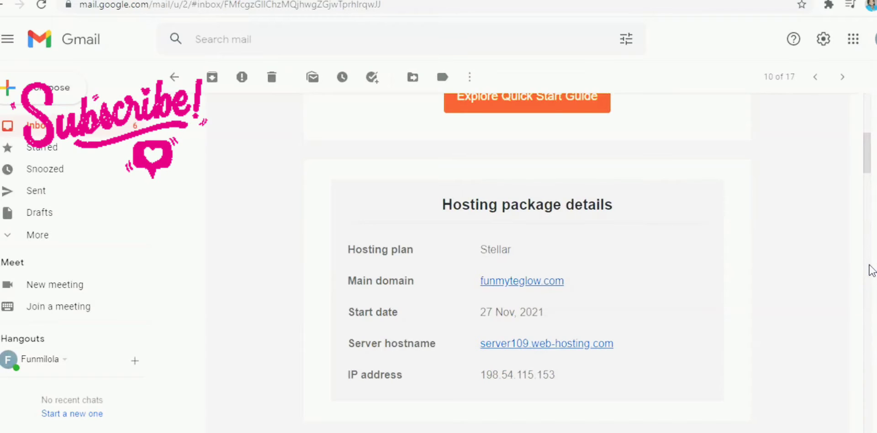
pyautogui.scroll(-7, 868, 271)
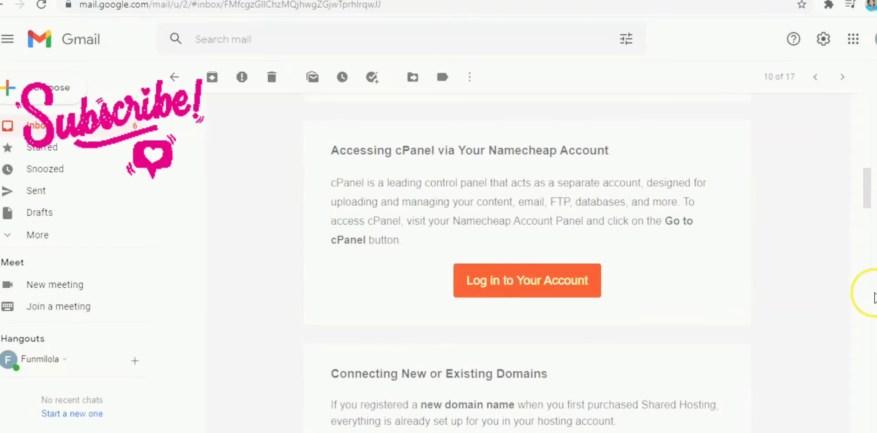
pyautogui.scroll(-7, 863, 262)
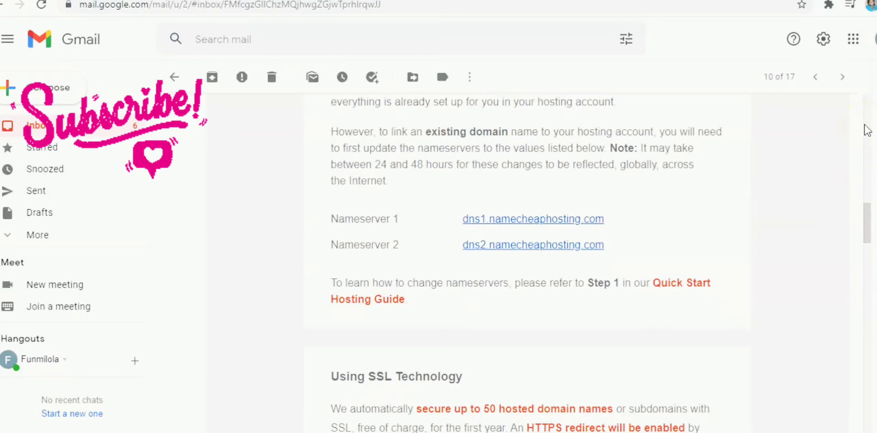
pyautogui.scroll(-10, 868, 131)
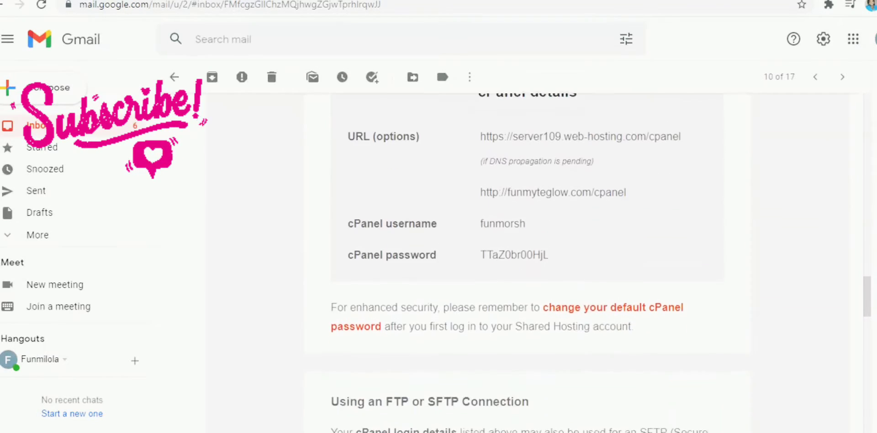
pyautogui.scroll(4, 601, 263)
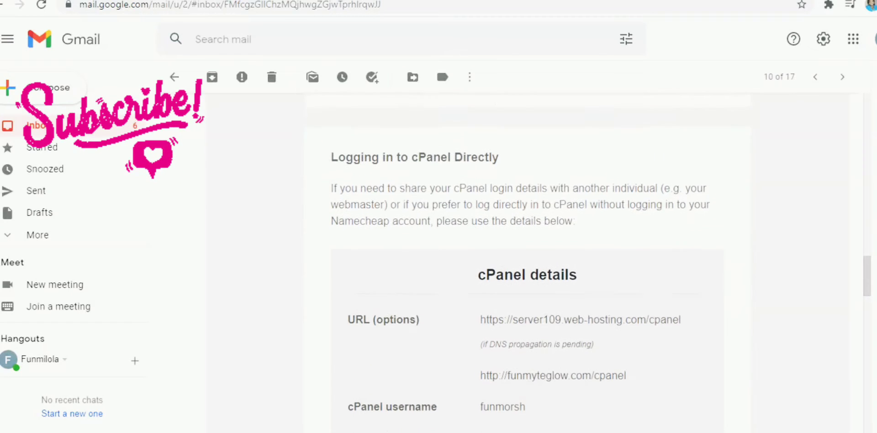
pyautogui.scroll(2, 601, 263)
pyautogui.scroll(3, 601, 263)
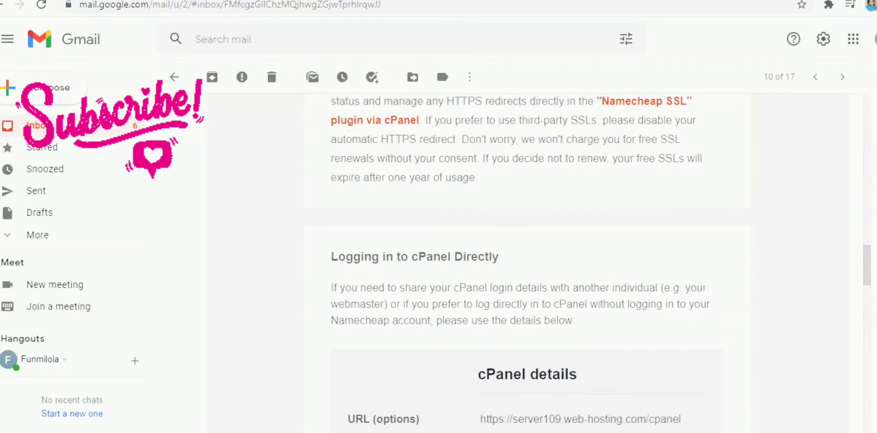
pyautogui.scroll(-4, 601, 263)
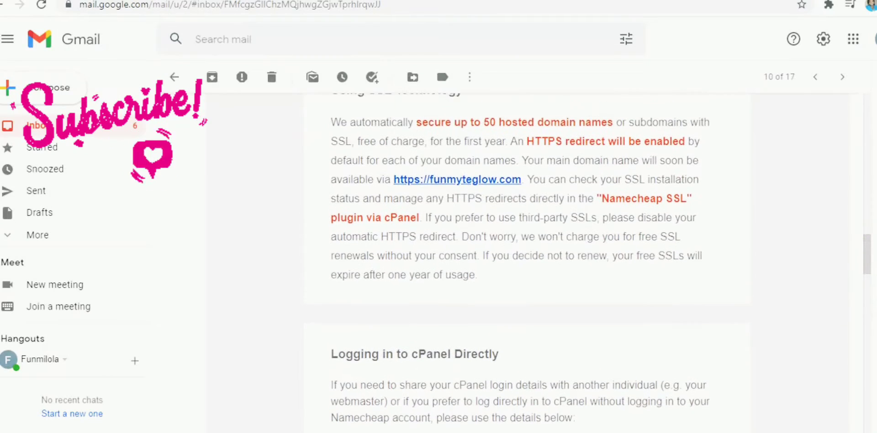
pyautogui.scroll(1, 535, 263)
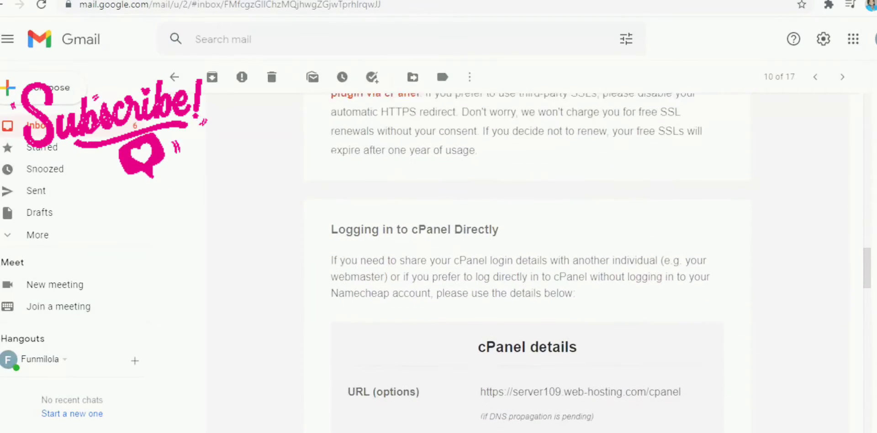
pyautogui.scroll(-1, 534, 263)
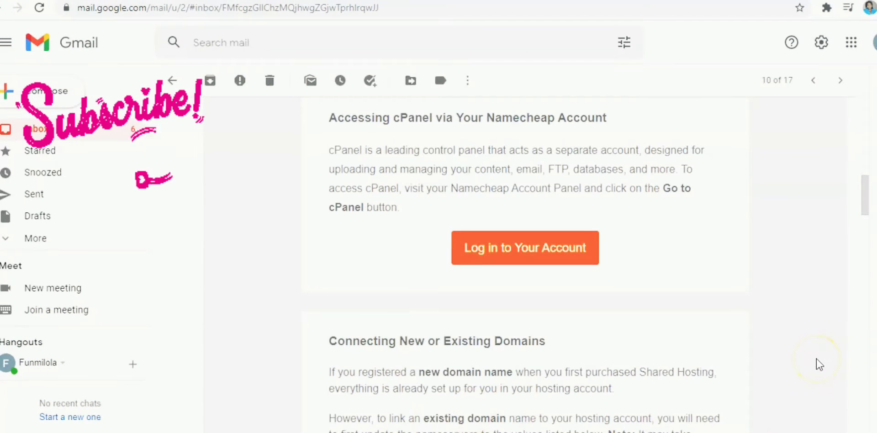
pyautogui.scroll(-3, 819, 361)
pyautogui.scroll(-15, 818, 375)
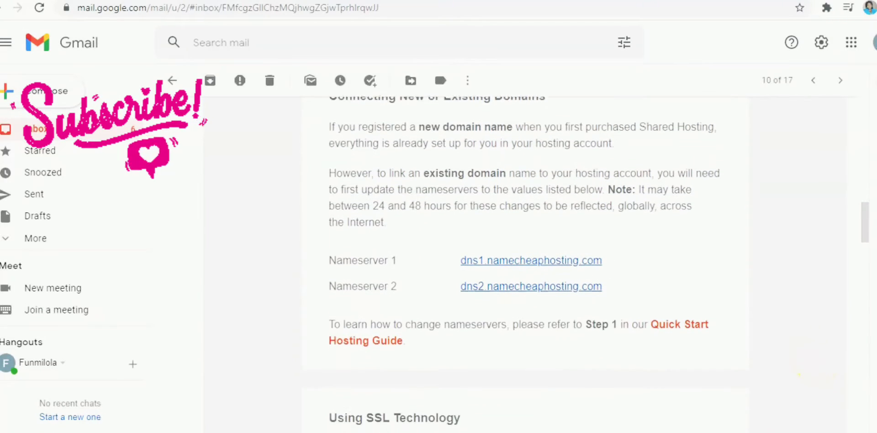
pyautogui.scroll(-5, 599, 269)
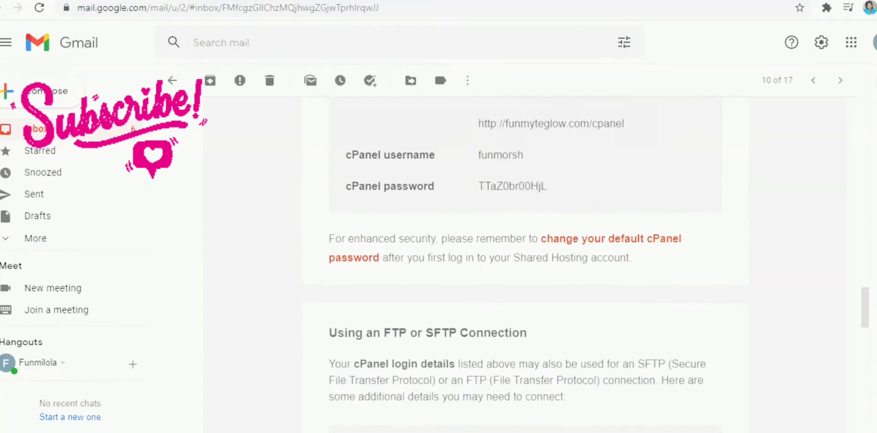
pyautogui.scroll(6, 599, 270)
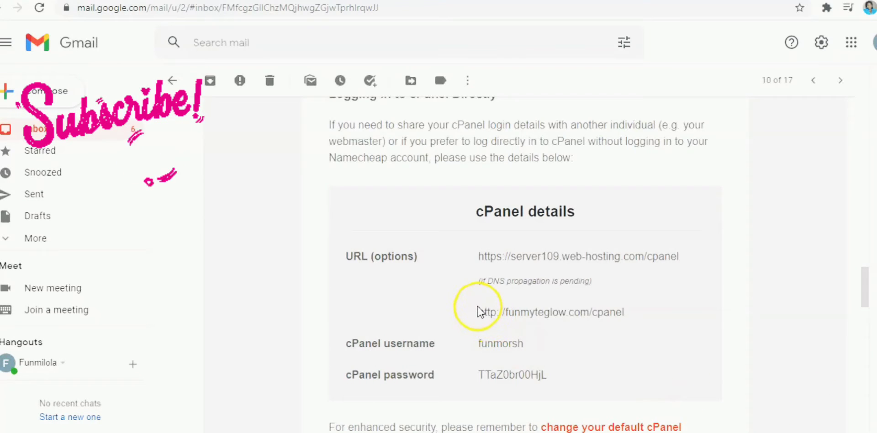
pyautogui.moveTo(479, 313); pyautogui.dragTo(634, 316)
pyautogui.hotkey('ctrl', 'c')
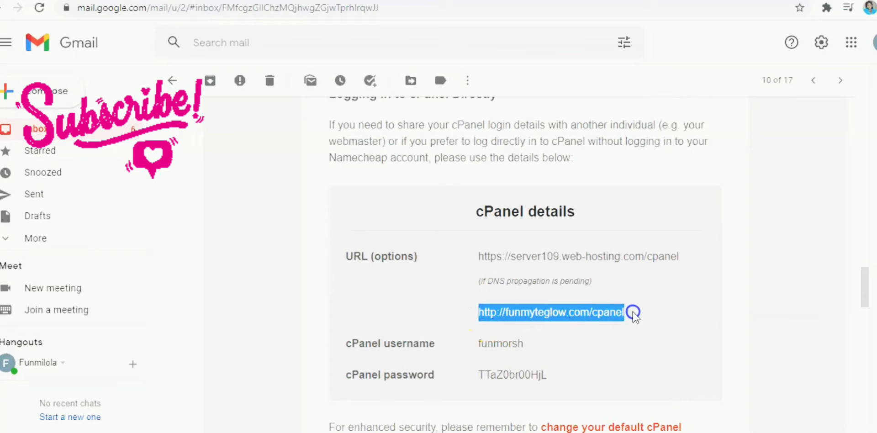
pyautogui.rightClick(583, 311)
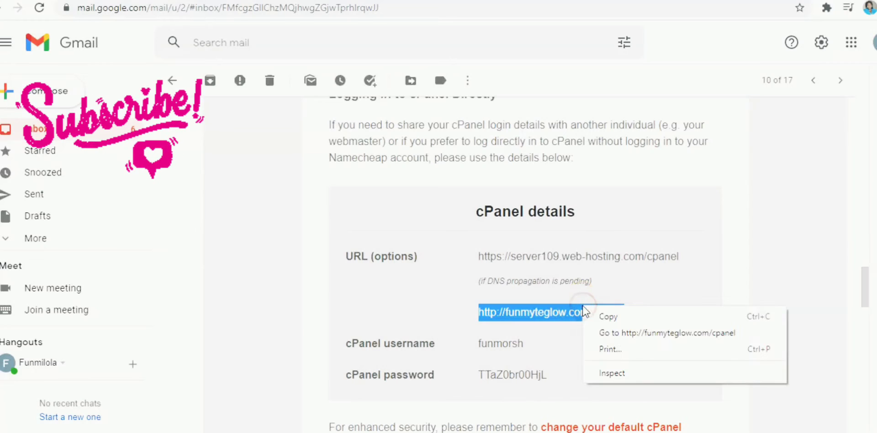
pyautogui.click(609, 316)
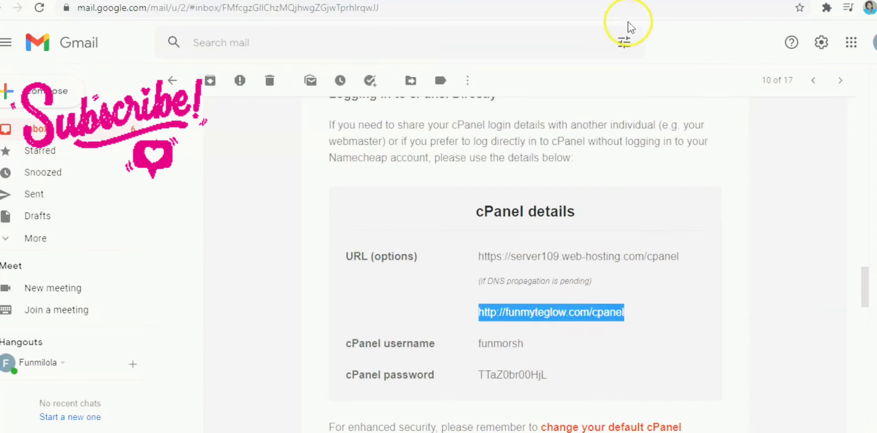
# Open the copied funmyteglow.com/cpanel address in a new browser tab
pyautogui.hotkey('ctrl', 't')
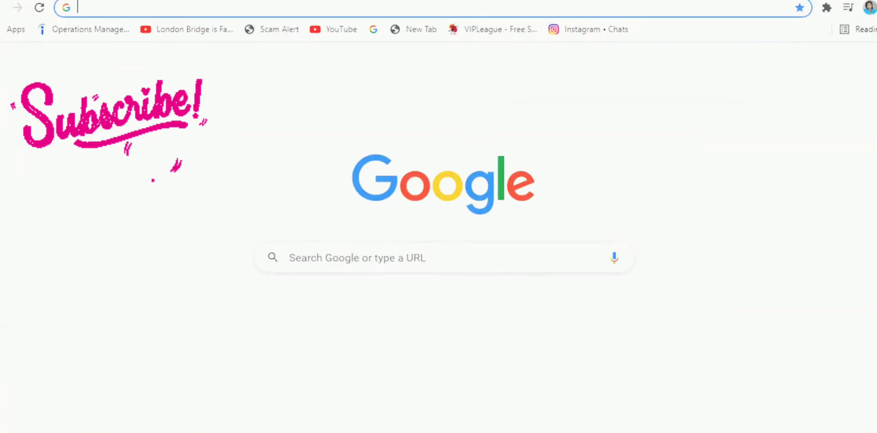
pyautogui.rightClick(351, 6)
pyautogui.click(350, 6)
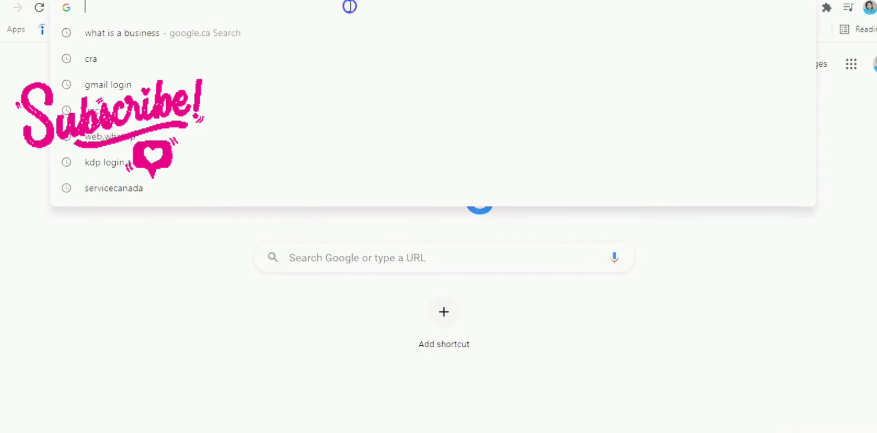
pyautogui.rightClick(350, 6)
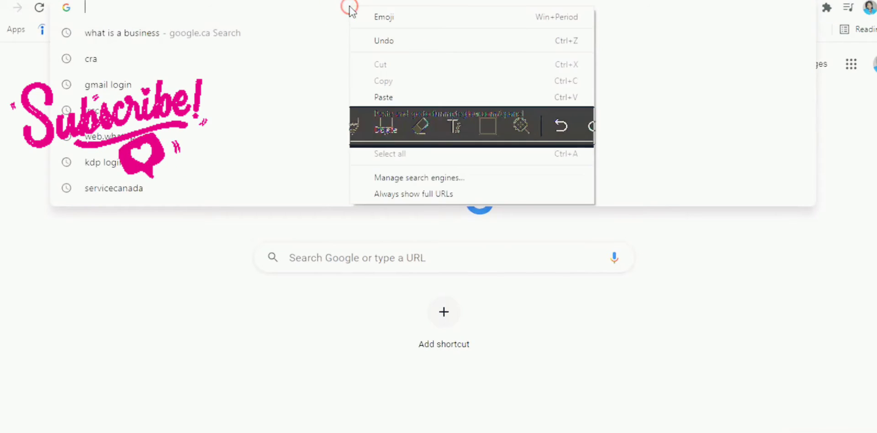
pyautogui.click(389, 97)
pyautogui.click(373, 42)
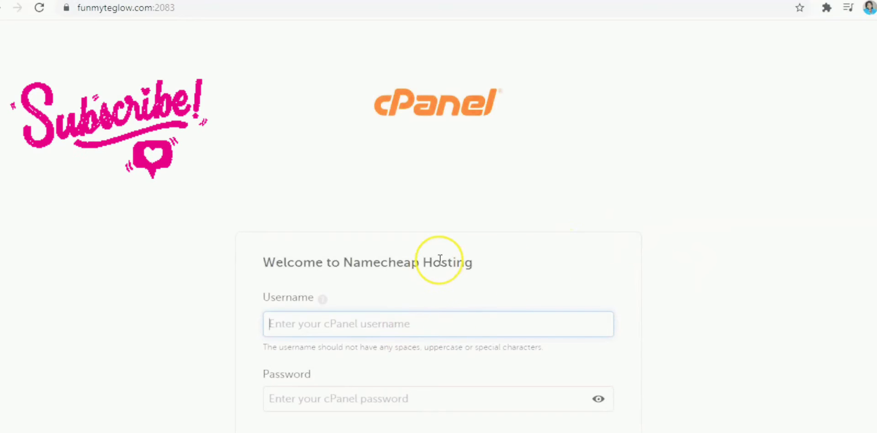
# Copy the cPanel username from the hosting email into the Username field of the cPanel login page
pyautogui.scroll(-2, 440, 259)
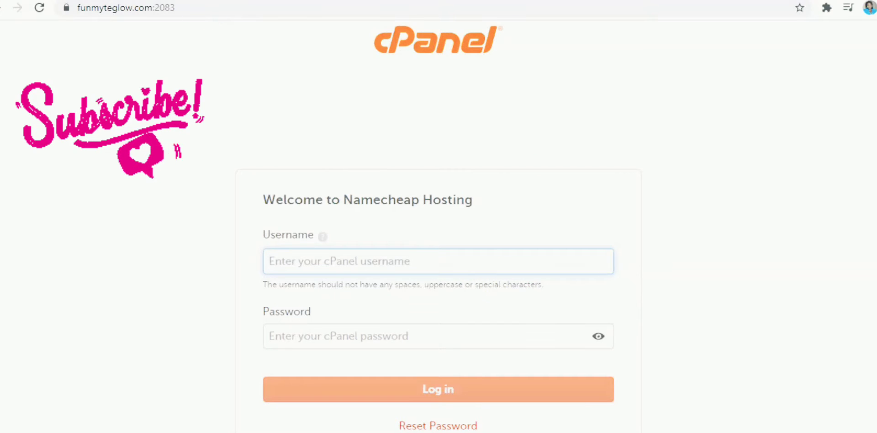
pyautogui.click(338, 0)
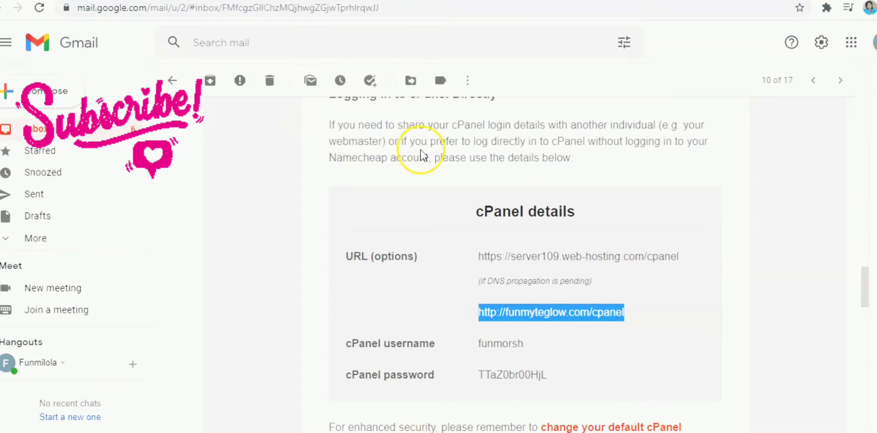
pyautogui.click(480, 344)
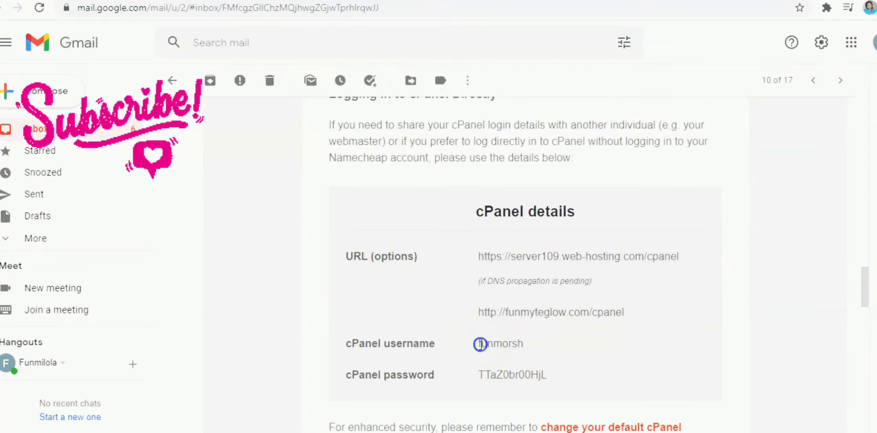
pyautogui.moveTo(480, 344); pyautogui.dragTo(501, 346)
pyautogui.click(474, 349)
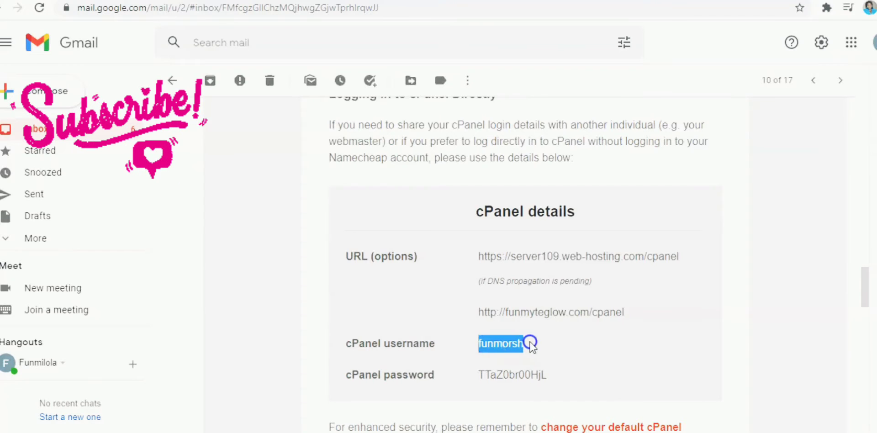
pyautogui.scroll(1, 527, 343)
pyautogui.rightClick(498, 352)
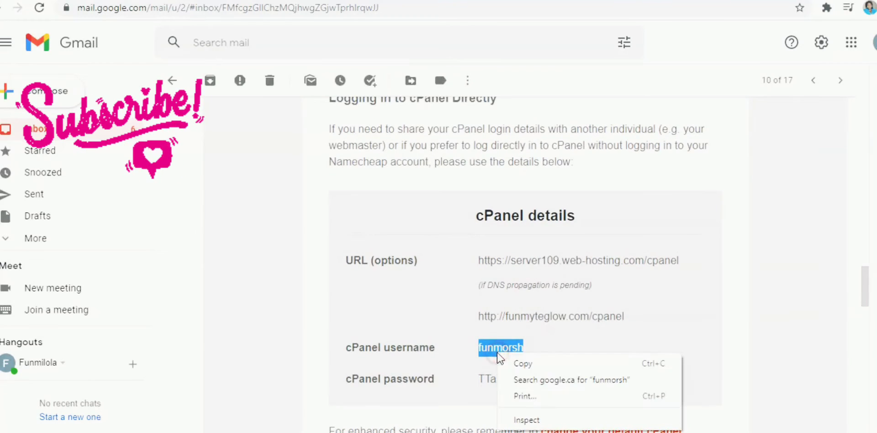
pyautogui.click(521, 359)
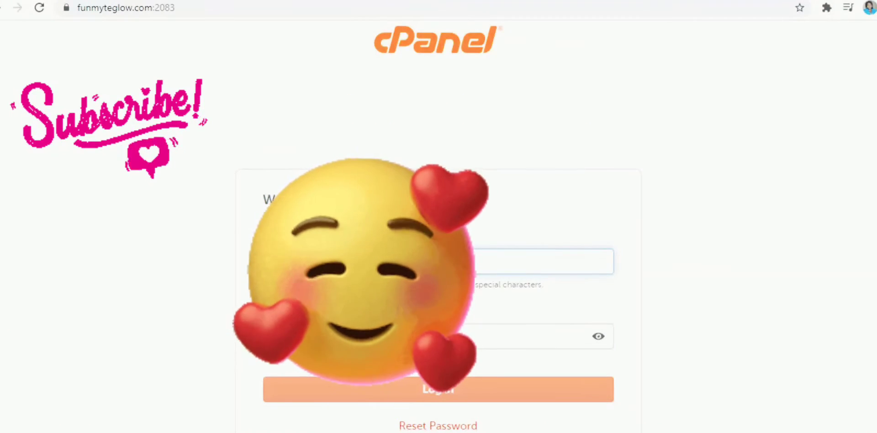
pyautogui.rightClick(344, 264)
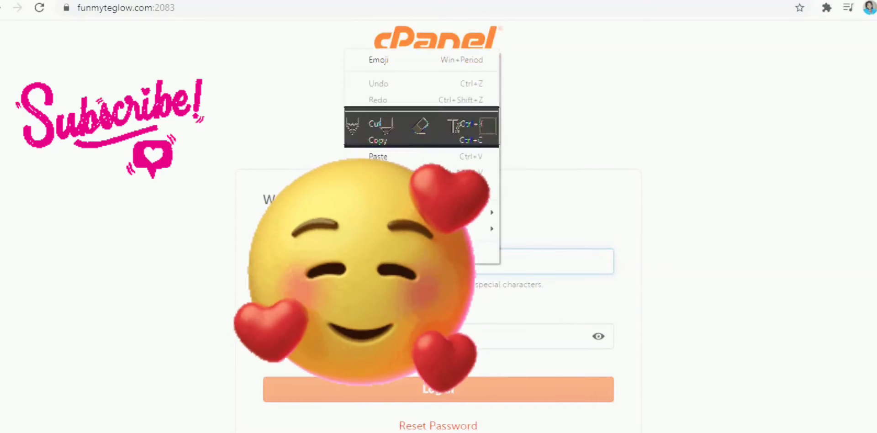
pyautogui.click(386, 156)
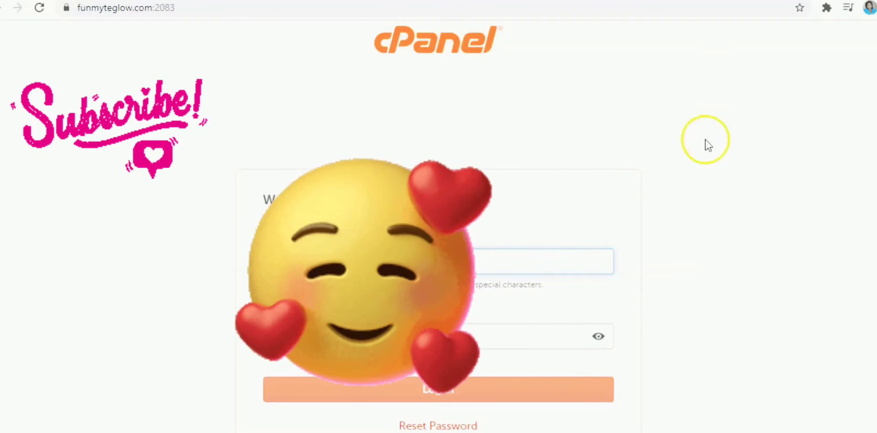
# Copy the cPanel password from the hosting email into the Password field of the cPanel login page
pyautogui.click(366, 336)
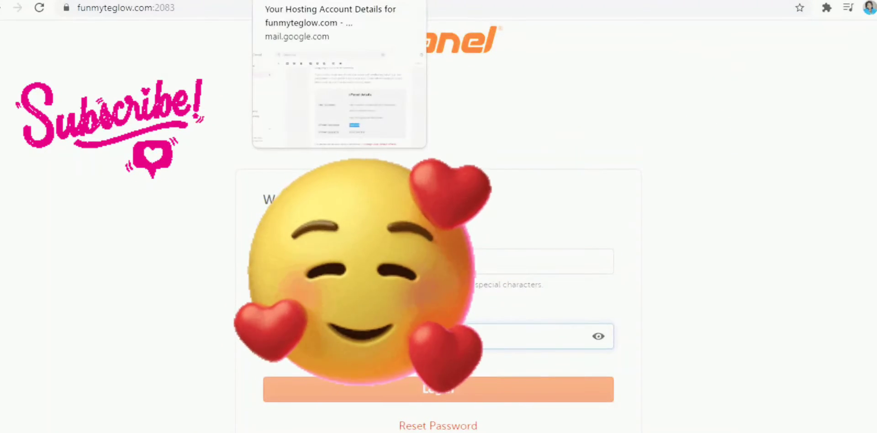
pyautogui.click(302, 0)
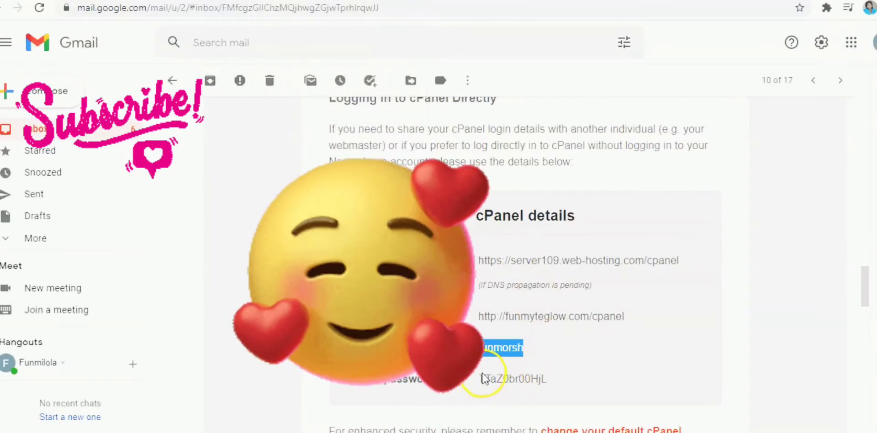
pyautogui.moveTo(481, 380); pyautogui.dragTo(560, 383)
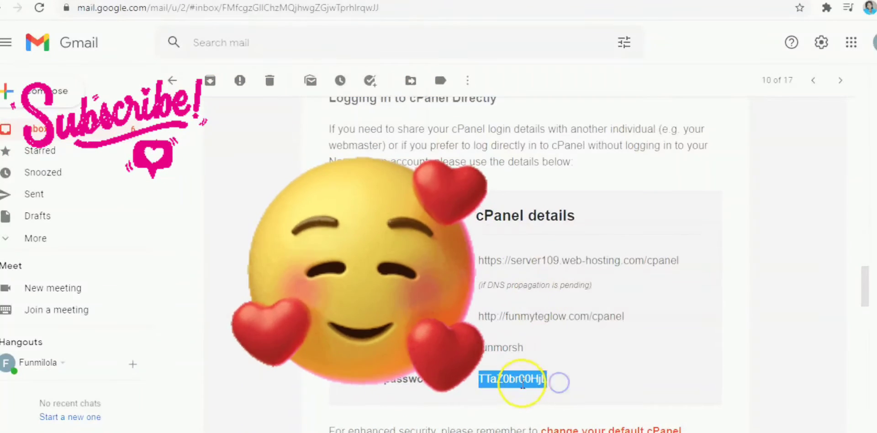
pyautogui.rightClick(517, 380)
pyautogui.click(548, 388)
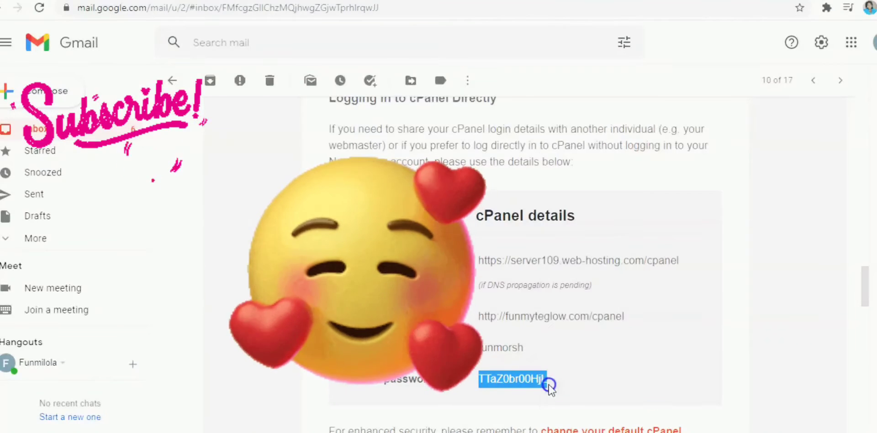
pyautogui.click(667, 0)
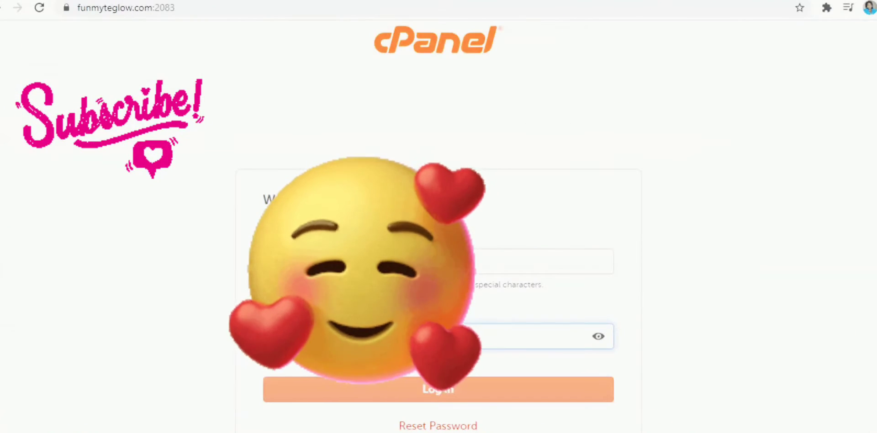
pyautogui.rightClick(331, 341)
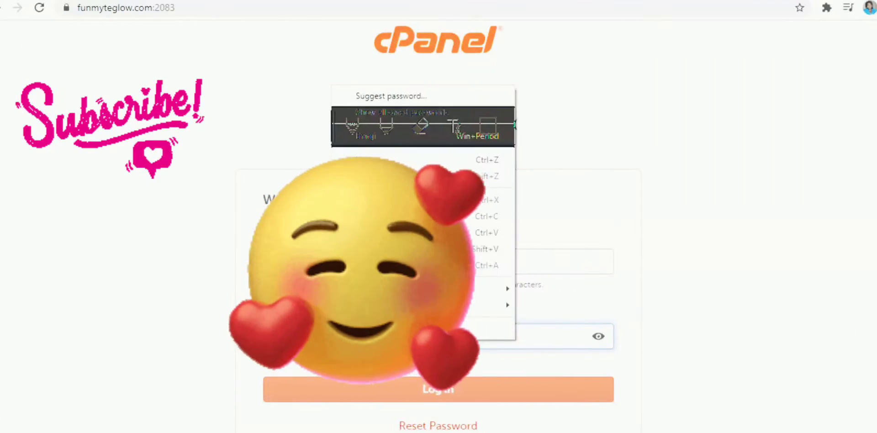
pyautogui.click(366, 233)
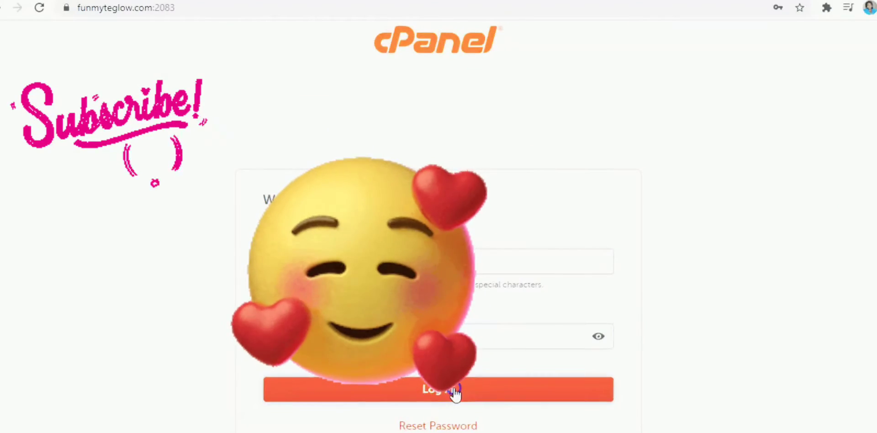
# Log in to cPanel and decline the browser's offer to save the password
pyautogui.click(455, 391)
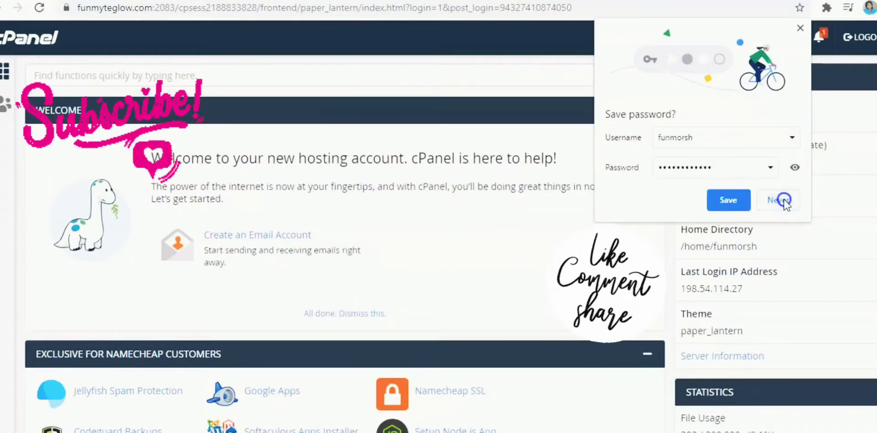
pyautogui.click(783, 200)
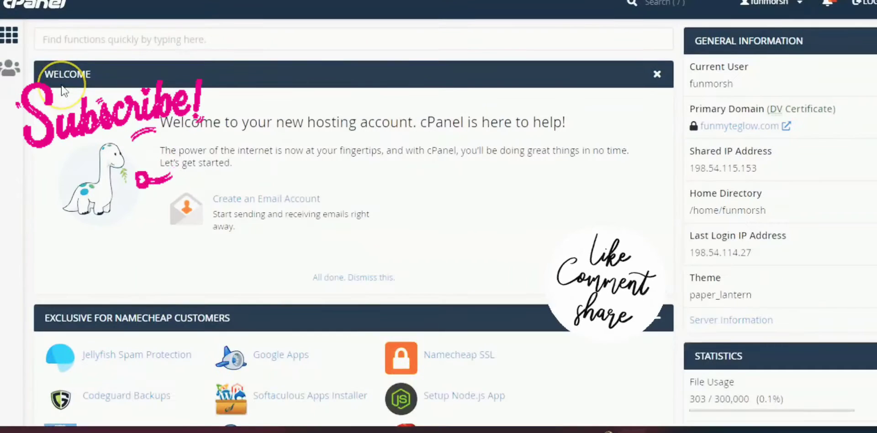
# Look over the Exclusive for Namecheap Customers tools on the cPanel home page
pyautogui.scroll(-3, 439, 220)
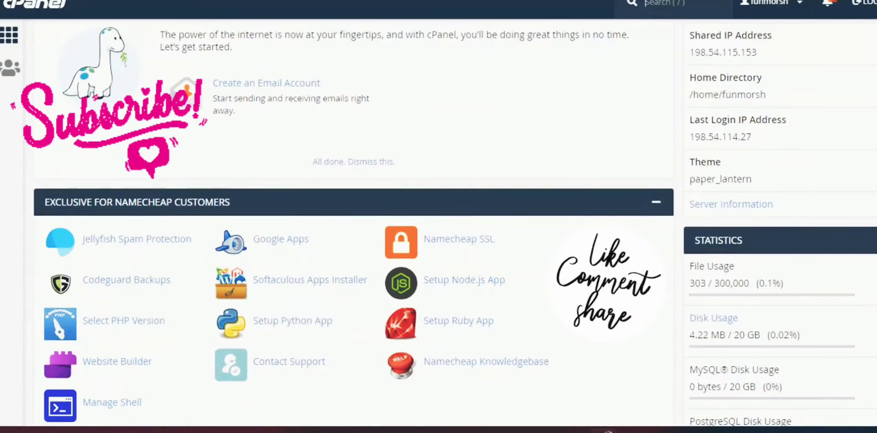
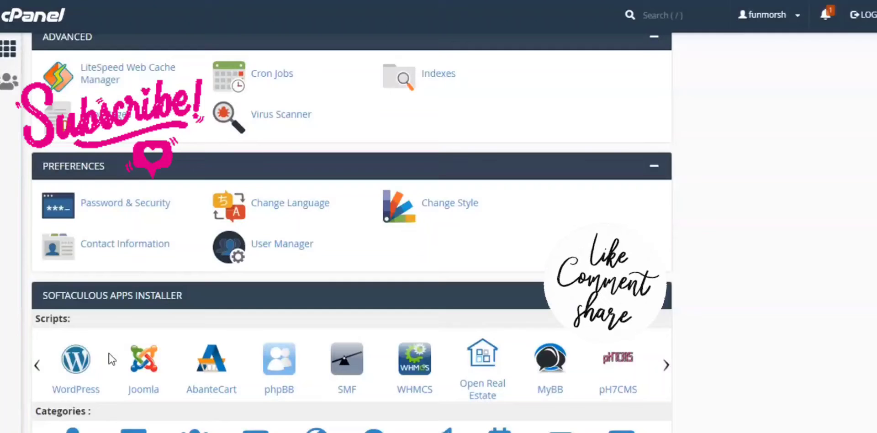
# Open WordPress from the Softaculous scripts on the cPanel home page and start a new installation
pyautogui.click(127, 359)
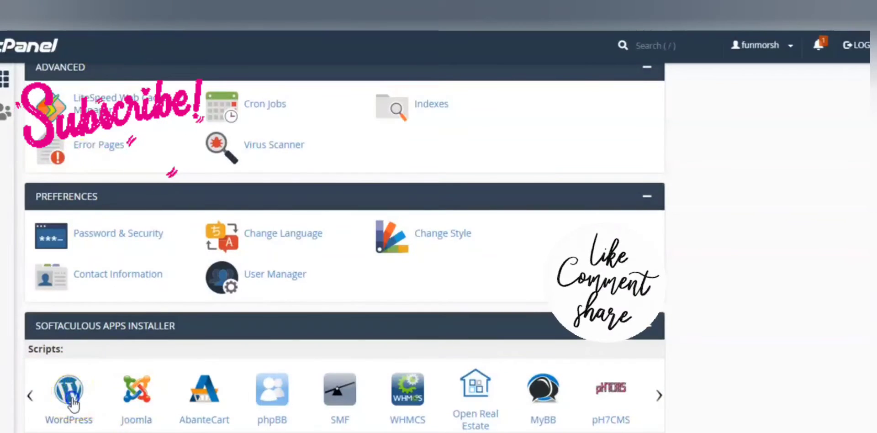
pyautogui.click(72, 402)
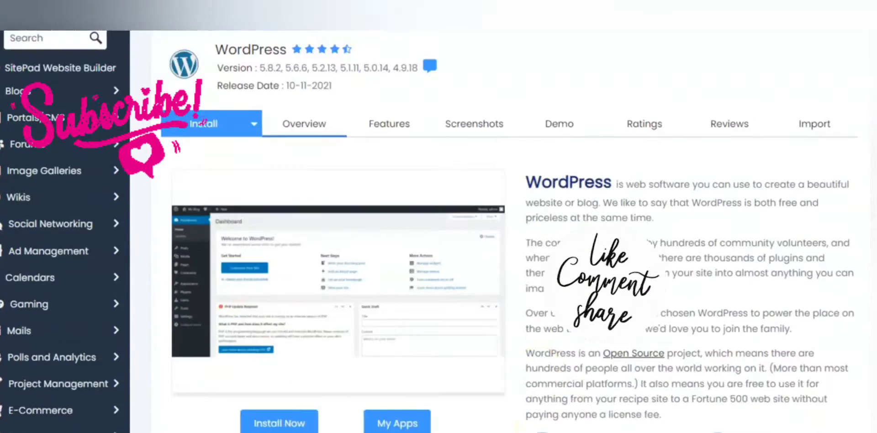
pyautogui.scroll(-5, 539, 425)
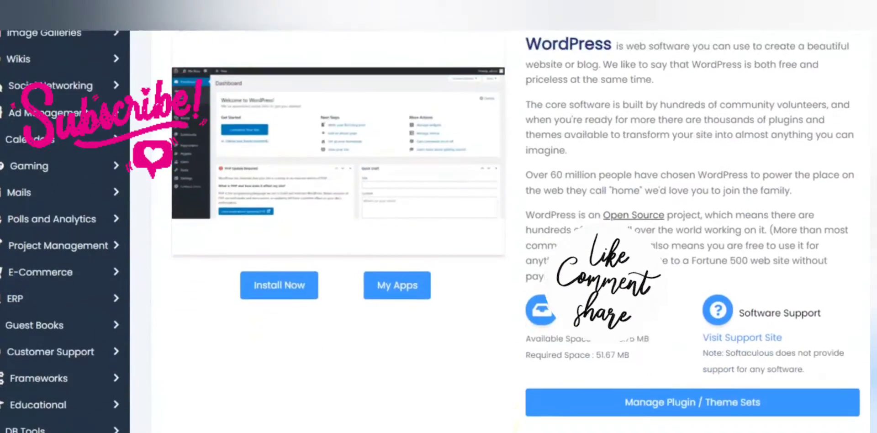
pyautogui.scroll(-3, 540, 428)
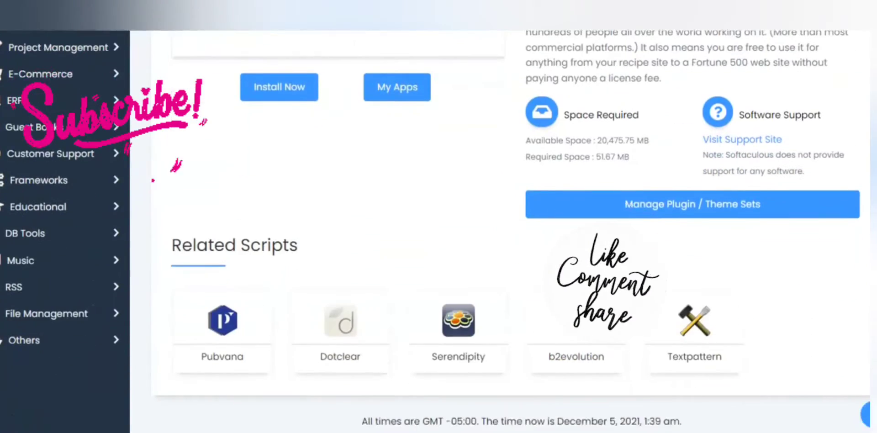
pyautogui.scroll(1, 539, 427)
pyautogui.scroll(5, 439, 229)
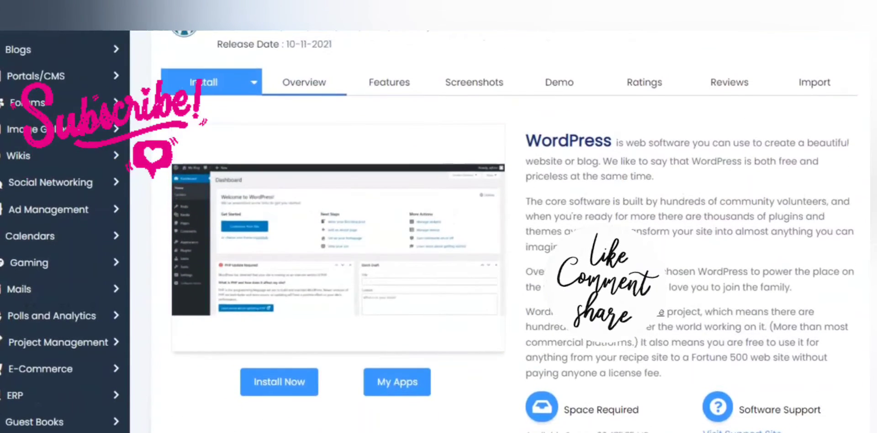
pyautogui.click(293, 382)
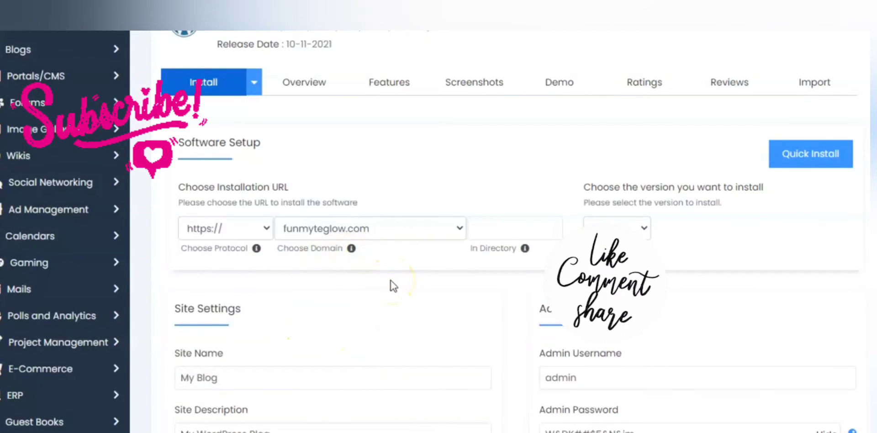
pyautogui.scroll(-6, 390, 280)
pyautogui.scroll(-4, 390, 281)
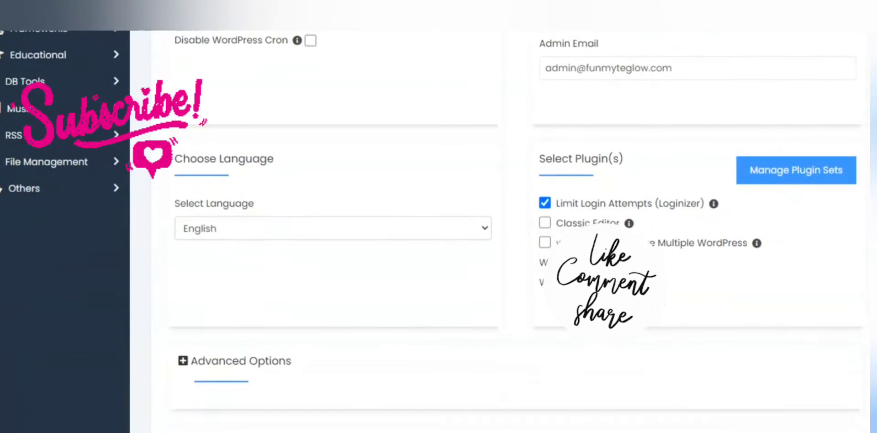
pyautogui.scroll(10, 391, 280)
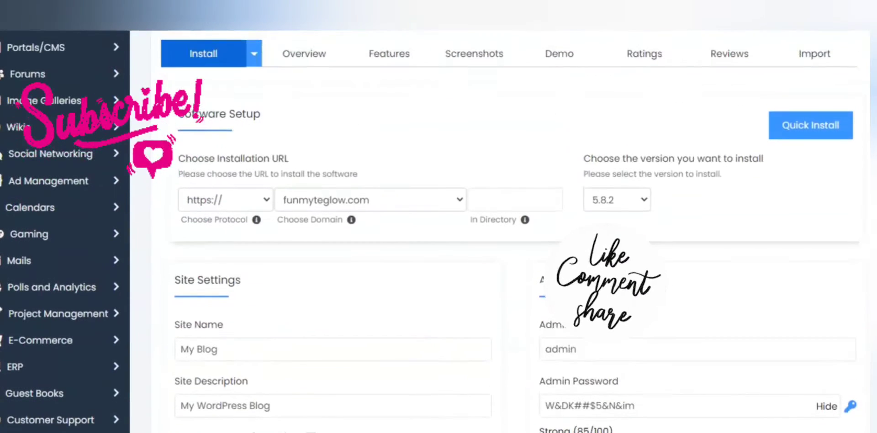
pyautogui.click(261, 199)
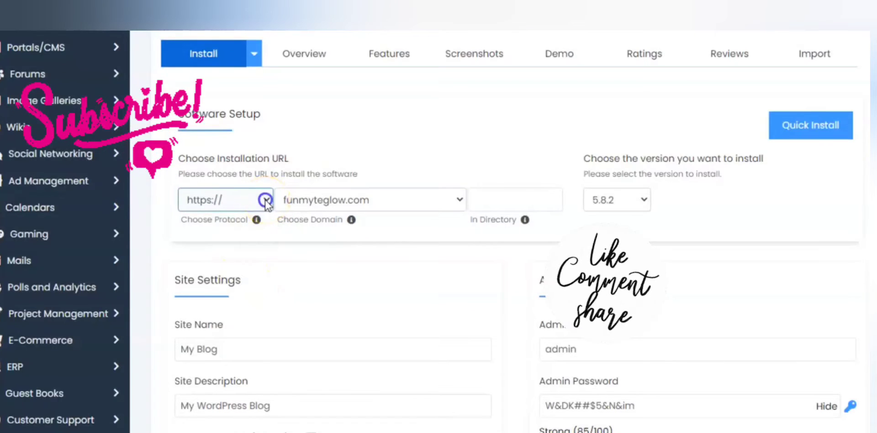
pyautogui.click(266, 204)
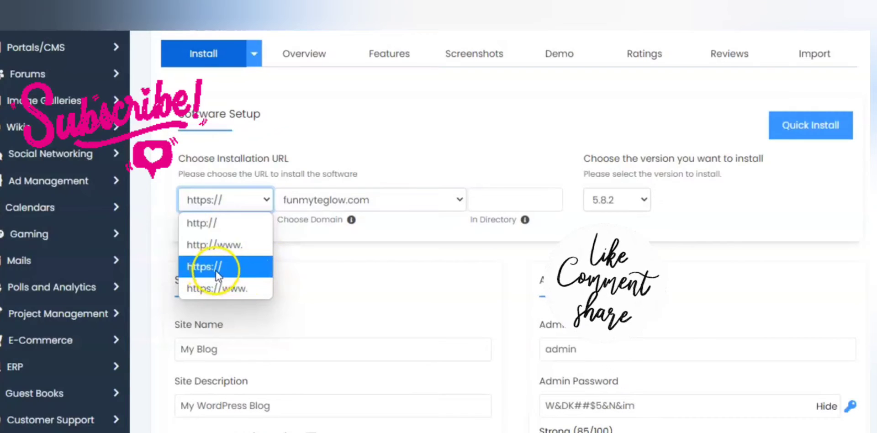
pyautogui.click(354, 244)
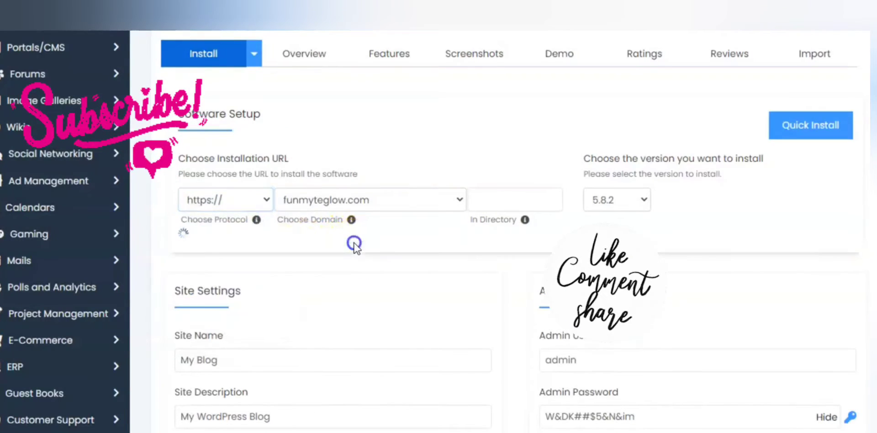
pyautogui.click(448, 210)
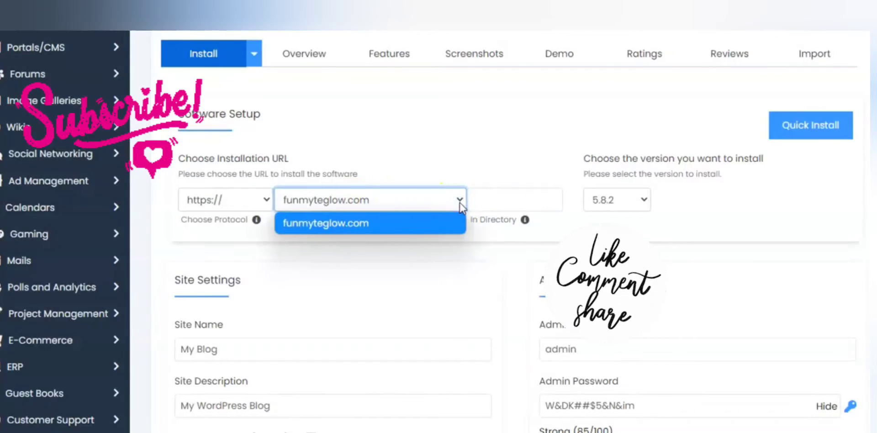
pyautogui.click(420, 239)
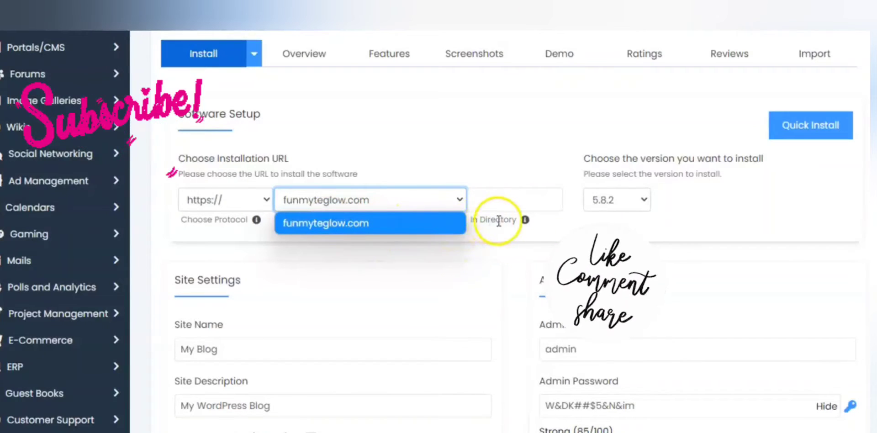
# Enter consulting as the installation directory and clear the field again
pyautogui.click(493, 201)
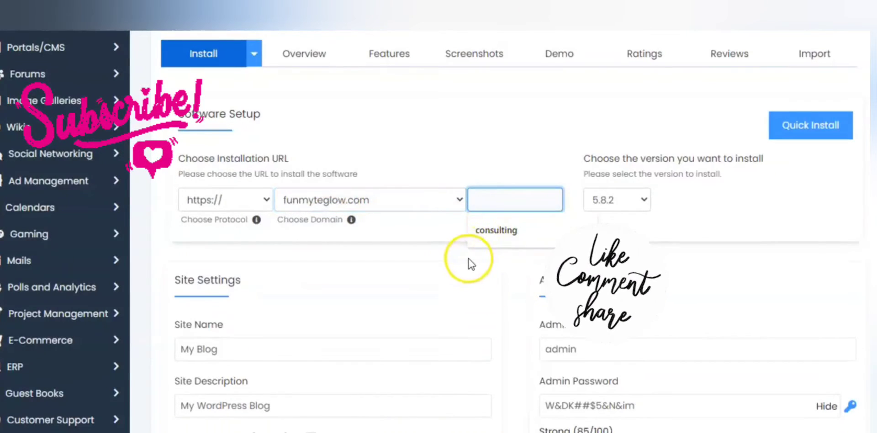
pyautogui.click(495, 231)
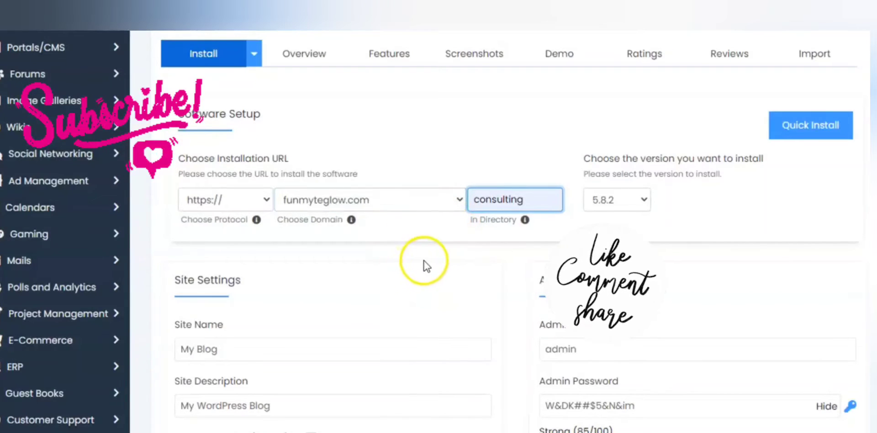
pyautogui.press('BackSpace')
pyautogui.press('BackSpace')
pyautogui.press('BackSpace')
pyautogui.press('BackSpace')
pyautogui.press('BackSpace')
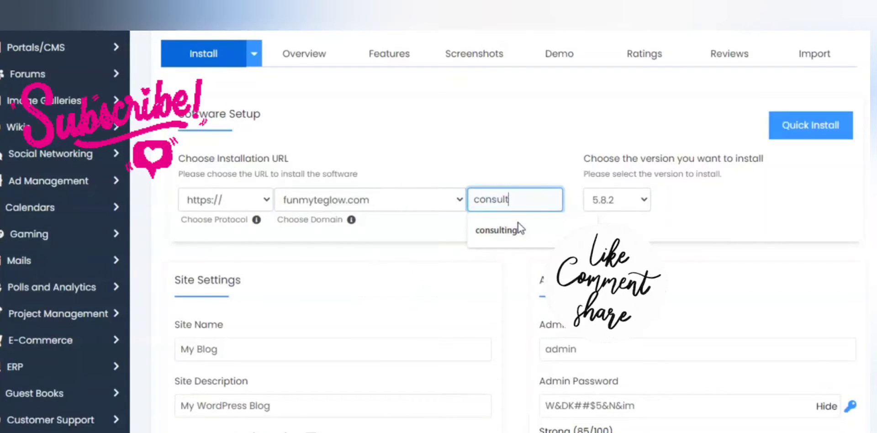
pyautogui.press('BackSpace')
pyautogui.press('BackSpace')
pyautogui.press('BackSpace')
pyautogui.press('BackSpace')
pyautogui.press('BackSpace')
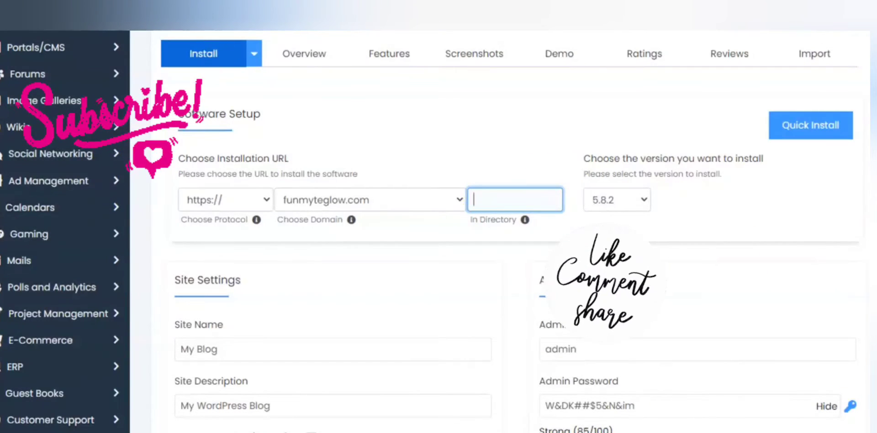
# Replace the default site name in Site Settings with "SKINCARE COACH"
pyautogui.scroll(-3, 112, 132)
pyautogui.click(227, 195)
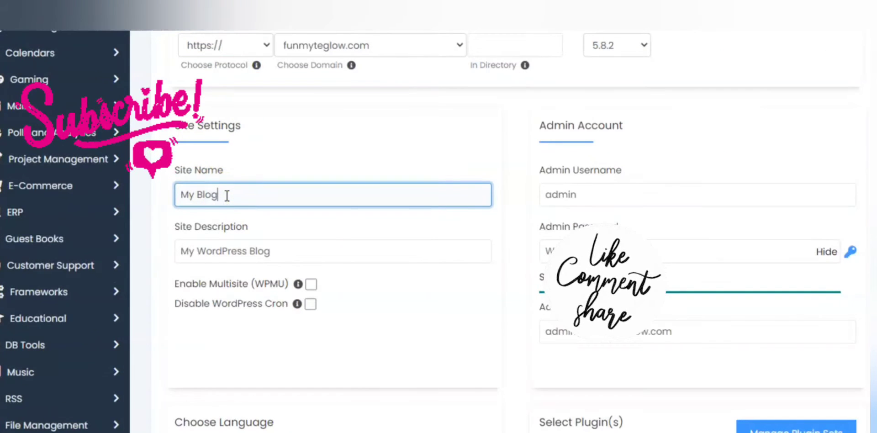
pyautogui.press('BackSpace')
pyautogui.press('BackSpace')
pyautogui.press('BackSpace')
pyautogui.press('BackSpace')
pyautogui.press('BackSpace')
pyautogui.press('BackSpace')
pyautogui.press('BackSpace')
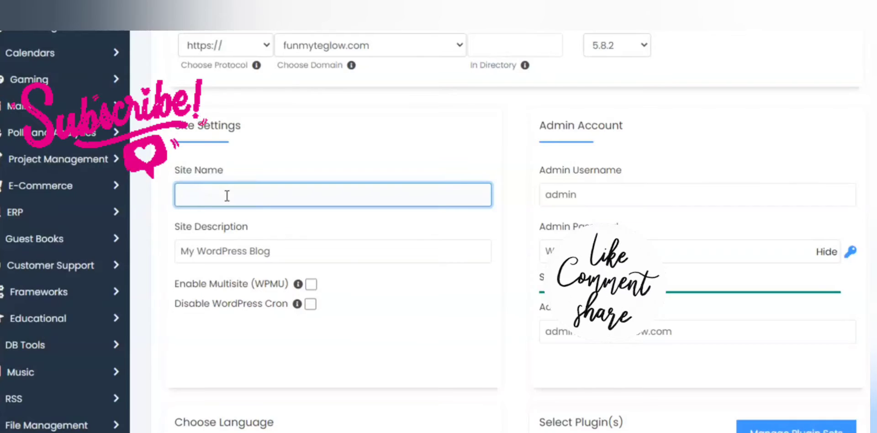
pyautogui.write('SK')
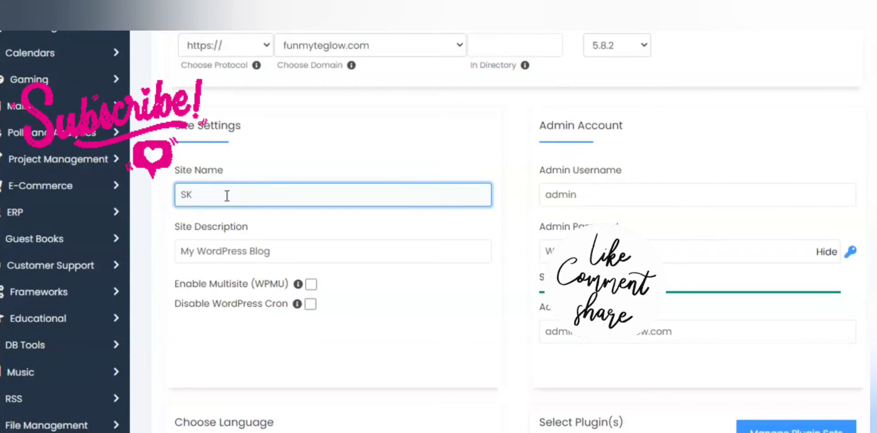
pyautogui.write('INC')
pyautogui.write('ARECOACH')
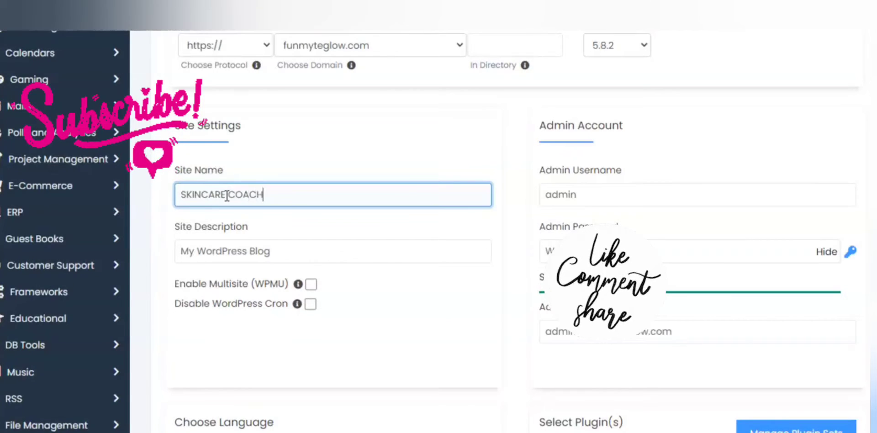
pyautogui.click(227, 195)
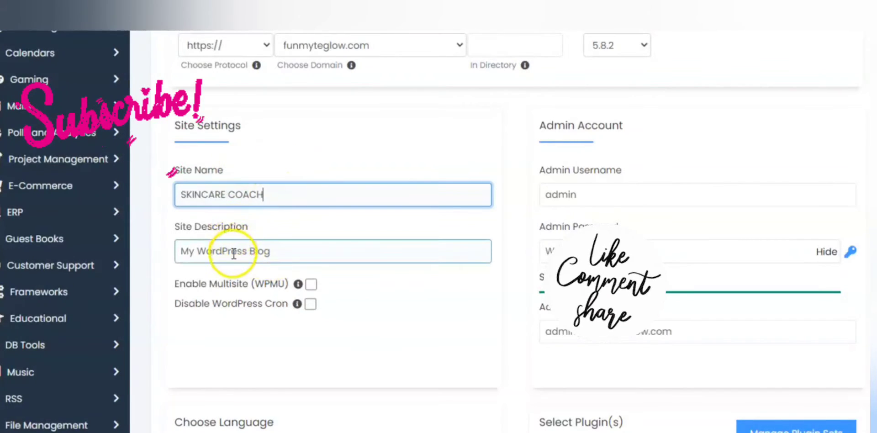
# Replace the default site description with "LOOKING GOOD IS GOOD BUSINESS. GET YOUR ORGANIC PRODUCTS FROM US."
pyautogui.click(233, 254)
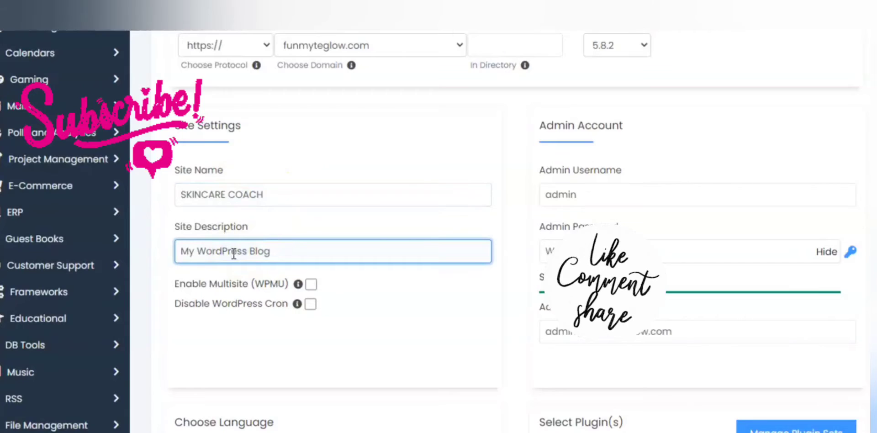
pyautogui.click(293, 251)
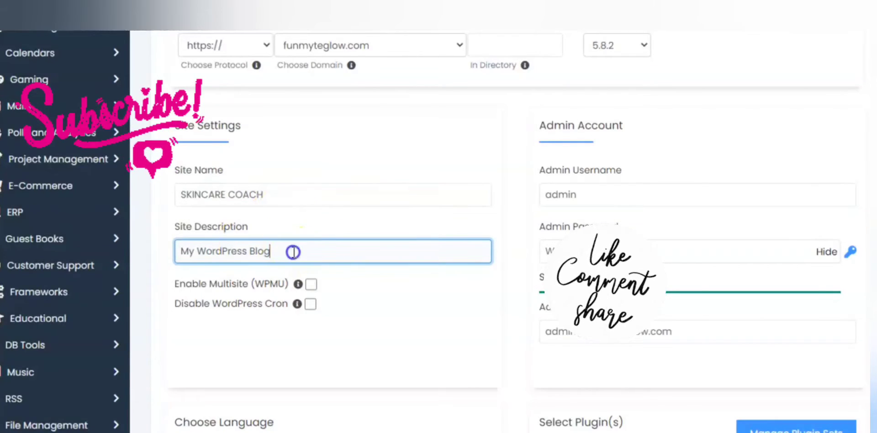
pyautogui.press('BackSpace')
pyautogui.press('BackSpace')
pyautogui.press('BackSpace')
pyautogui.press('BackSpace')
pyautogui.press('BackSpace')
pyautogui.press('BackSpace')
pyautogui.press('BackSpace')
pyautogui.press('BackSpace')
pyautogui.press('BackSpace')
pyautogui.press('BackSpace')
pyautogui.press('BackSpace')
pyautogui.press('BackSpace')
pyautogui.press('BackSpace')
pyautogui.press('BackSpace')
pyautogui.press('BackSpace')
pyautogui.press('BackSpace')
pyautogui.press('BackSpace')
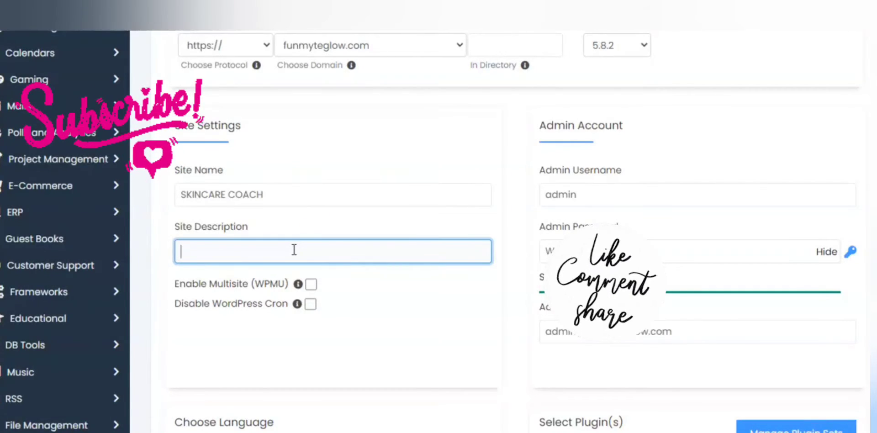
pyautogui.write('LOOK')
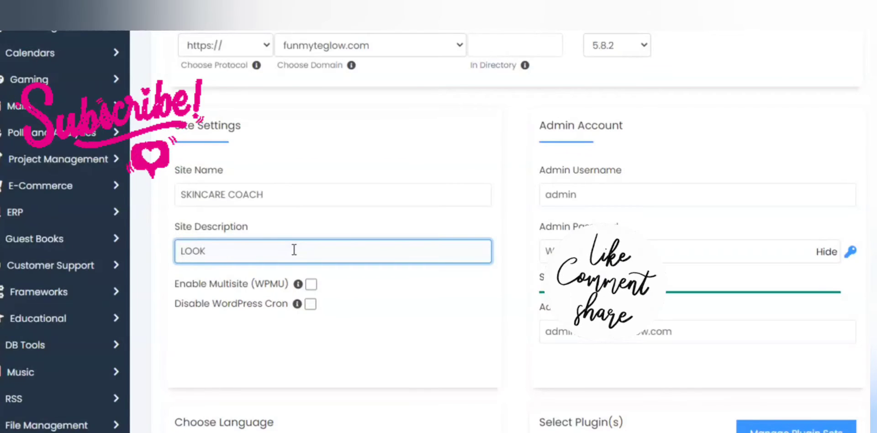
pyautogui.write('ING ')
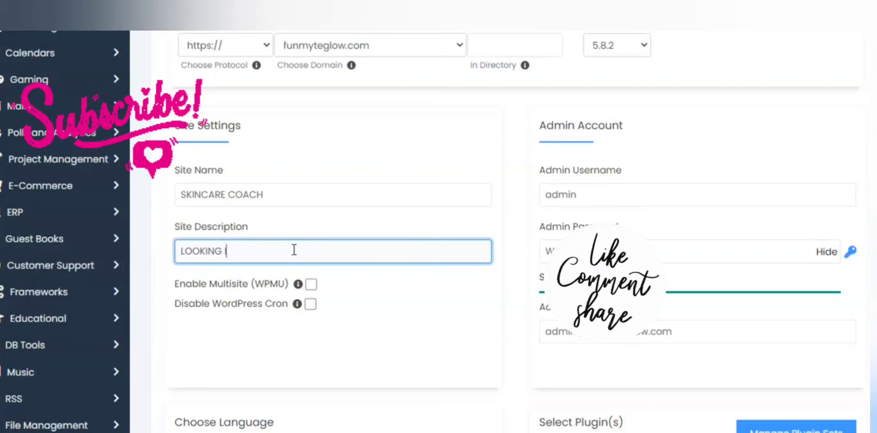
pyautogui.write('GOOD IS GOOD BUS')
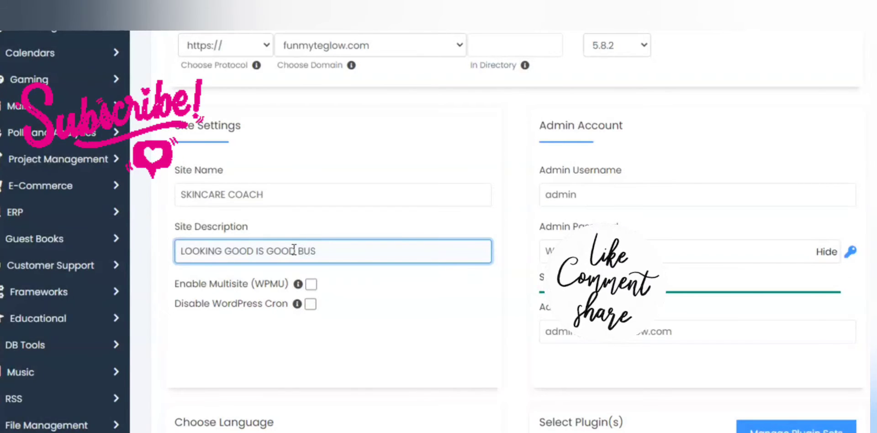
pyautogui.write('INESS. GET Y')
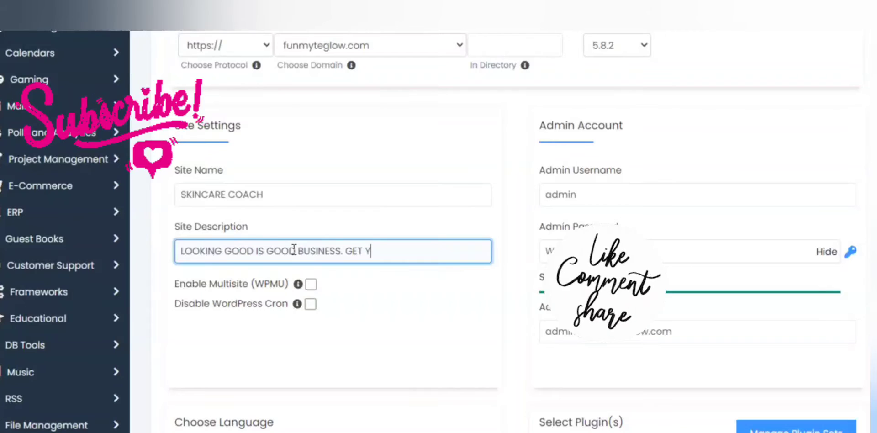
pyautogui.write('OUR ')
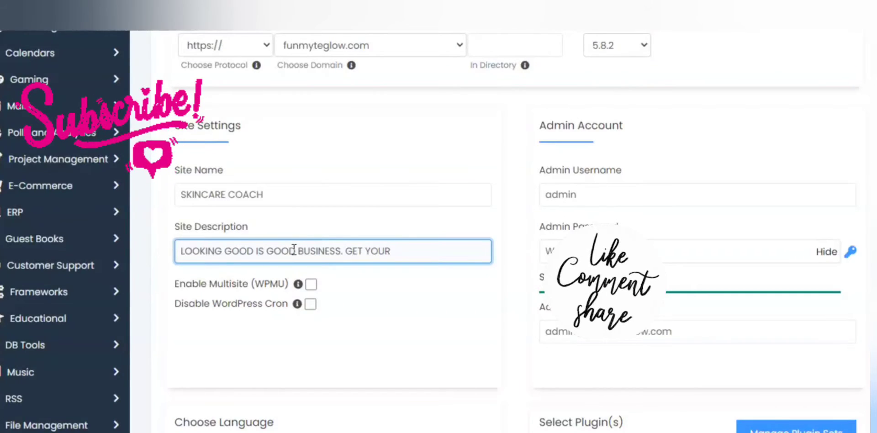
pyautogui.write('ORG')
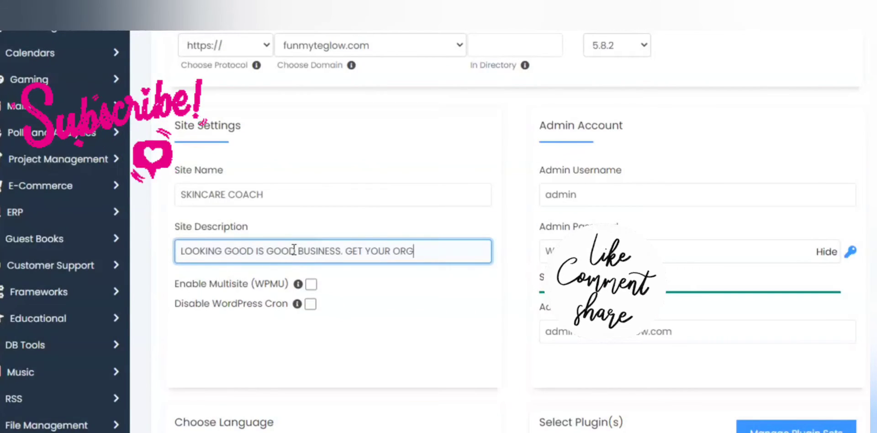
pyautogui.write('ANIC')
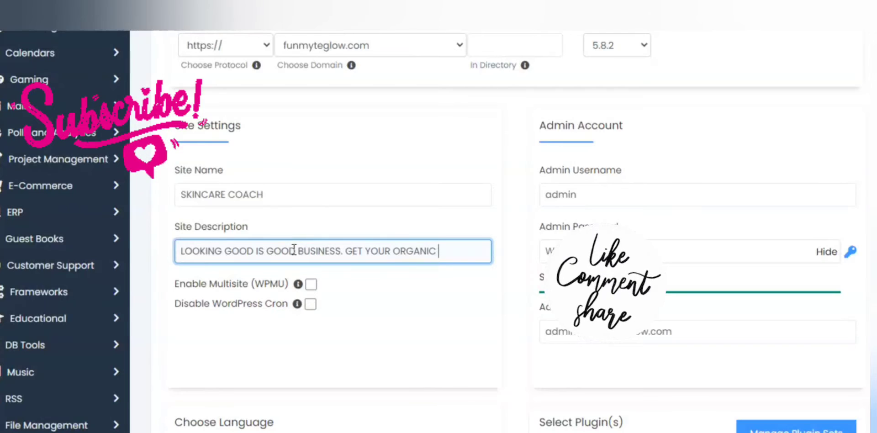
pyautogui.write(' PRO')
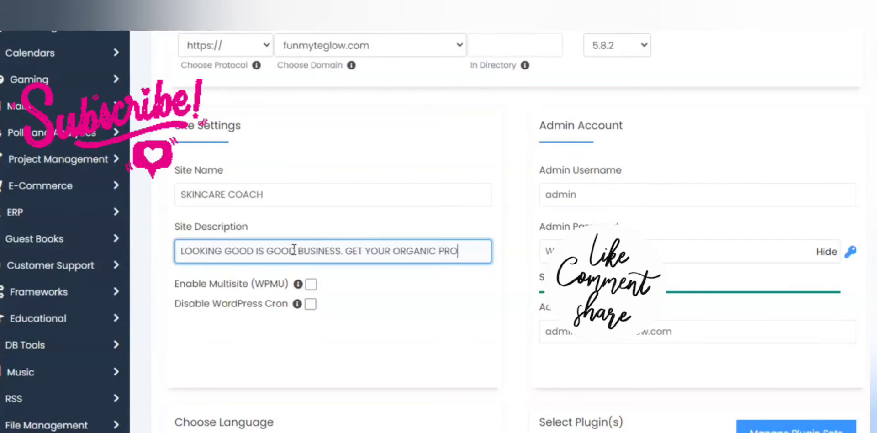
pyautogui.write('CTS')
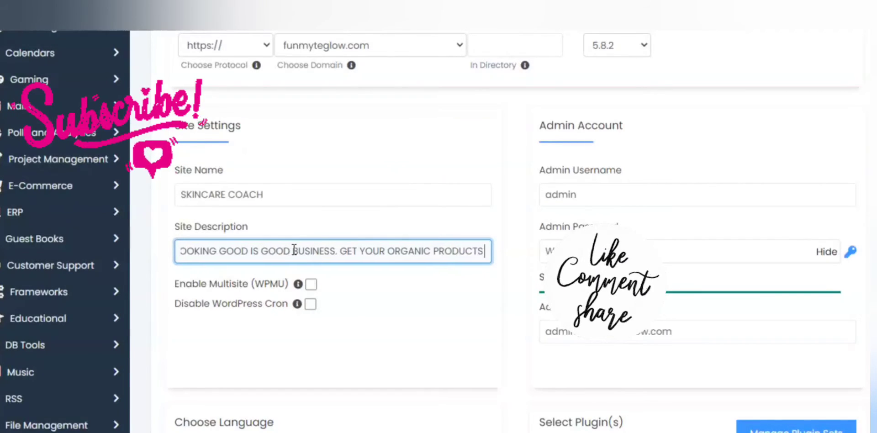
pyautogui.write(' W')
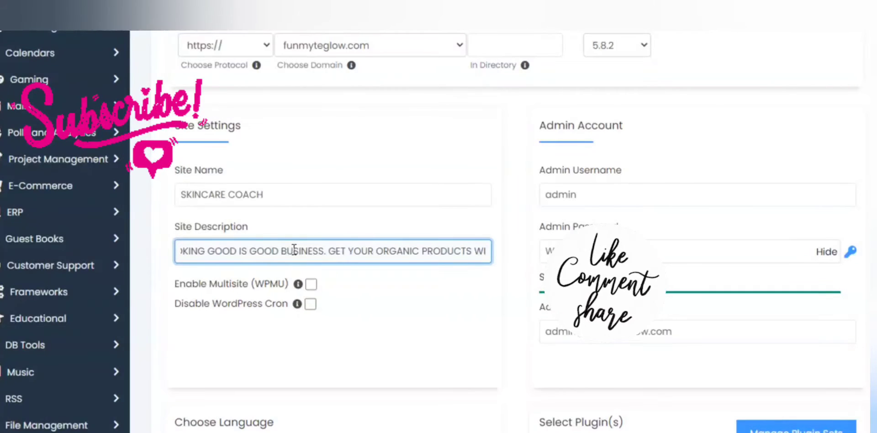
pyautogui.press('BackSpace')
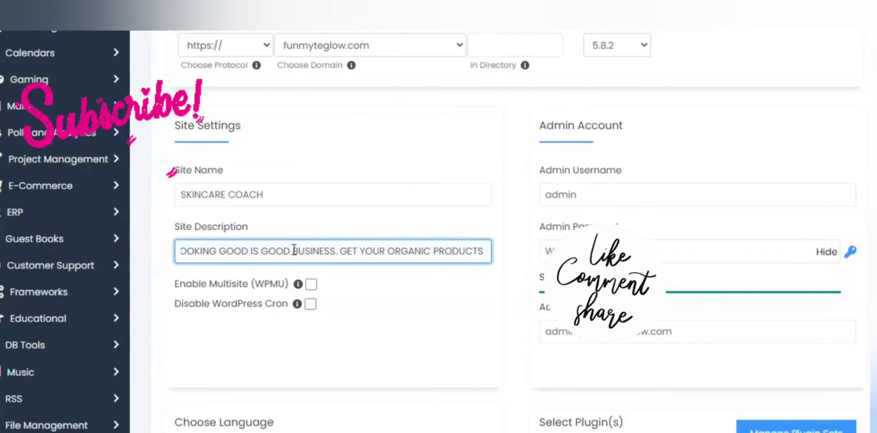
pyautogui.write('FROM US')
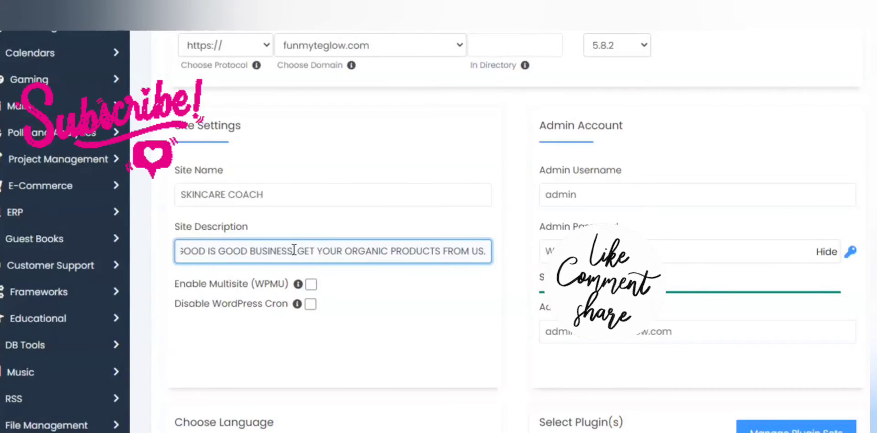
pyautogui.click(378, 270)
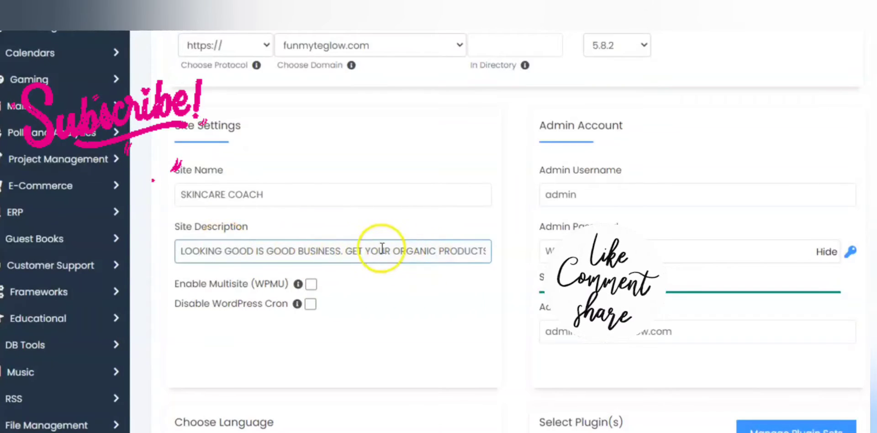
pyautogui.click(343, 251)
pyautogui.write('. WE LOO')
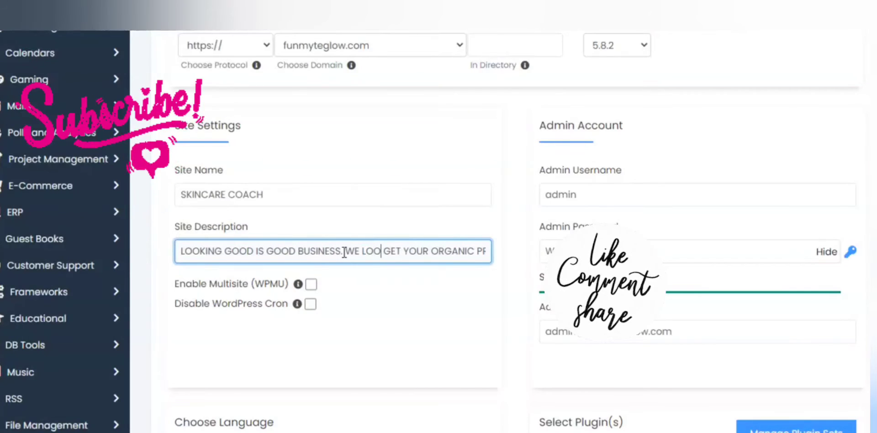
pyautogui.press('BackSpace')
pyautogui.write('VE TO')
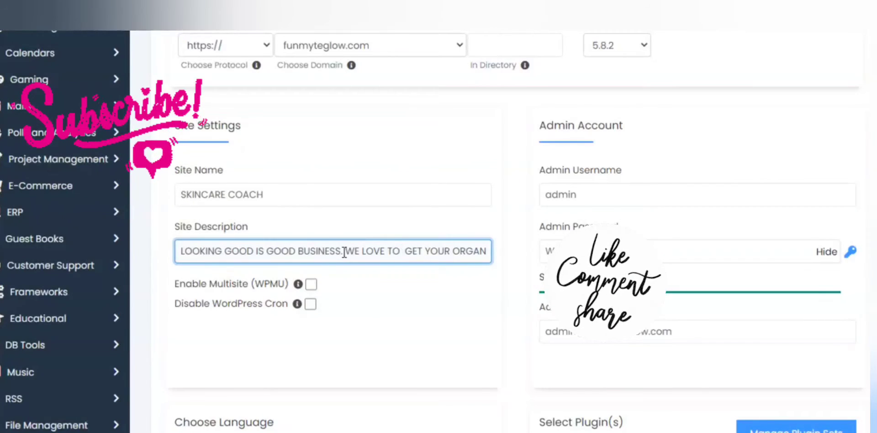
pyautogui.press('BackSpace')
pyautogui.press('BackSpace')
pyautogui.press('BackSpace')
pyautogui.press('BackSpace')
pyautogui.press('BackSpace')
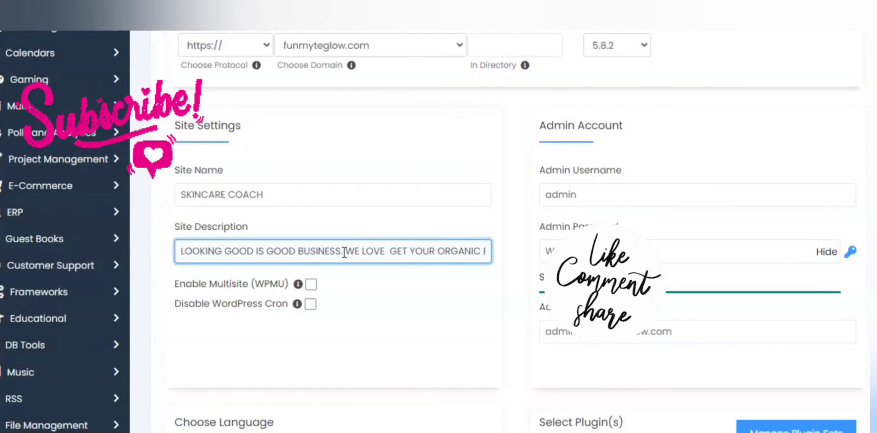
pyautogui.press('BackSpace')
pyautogui.press('BackSpace')
pyautogui.press('BackSpace')
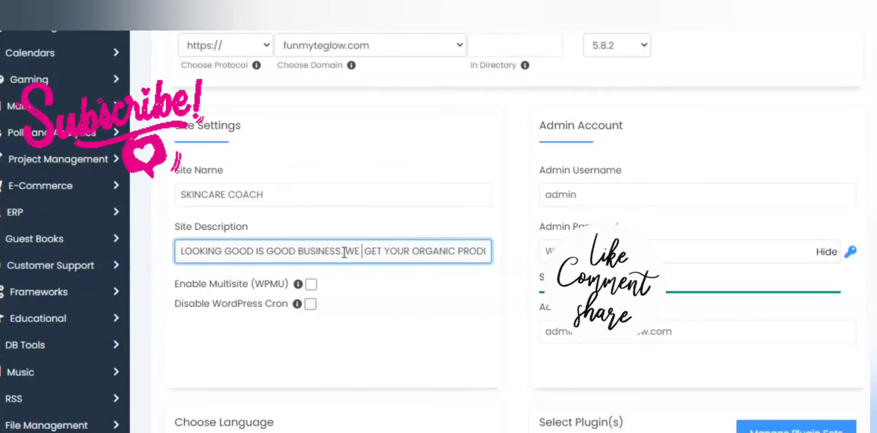
pyautogui.press('BackSpace')
pyautogui.press('BackSpace')
pyautogui.press('BackSpace')
pyautogui.press('BackSpace')
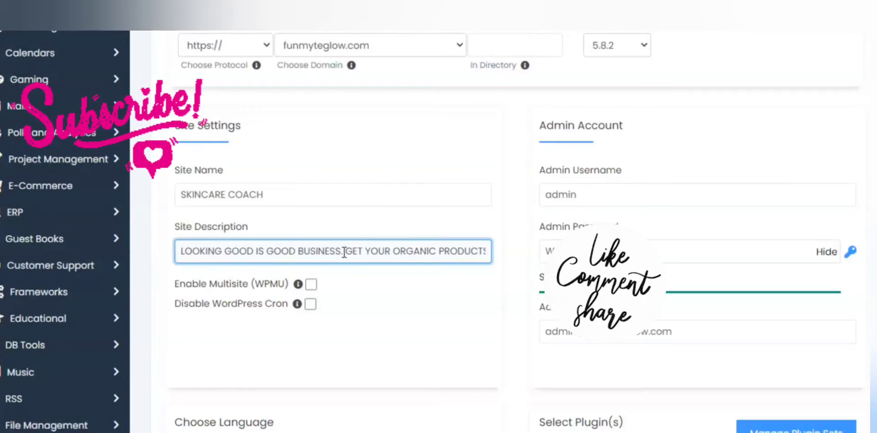
pyautogui.write('.')
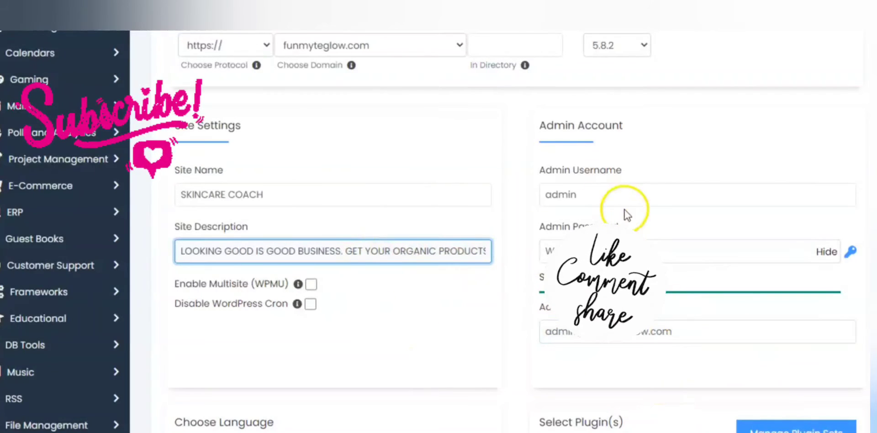
# Replace the default admin username in the Admin Account section with Funmyteglow_control
pyautogui.click(616, 197)
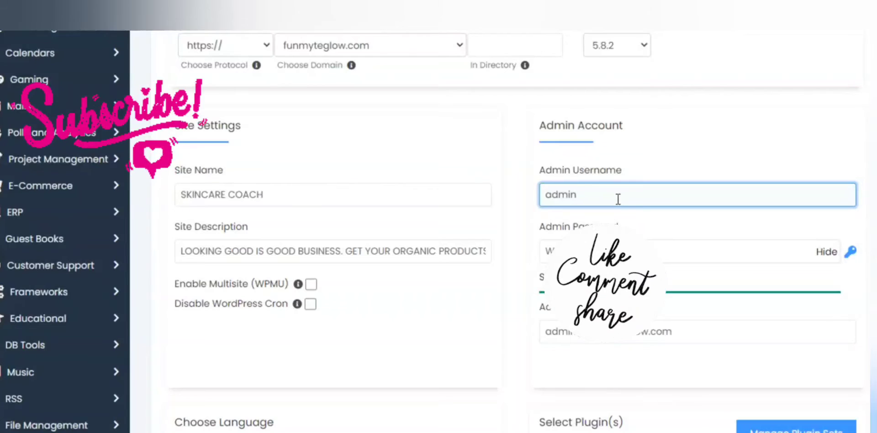
pyautogui.click(587, 196)
pyautogui.press('BackSpace')
pyautogui.press('BackSpace')
pyautogui.press('BackSpace')
pyautogui.press('BackSpace')
pyautogui.write('Funmyte')
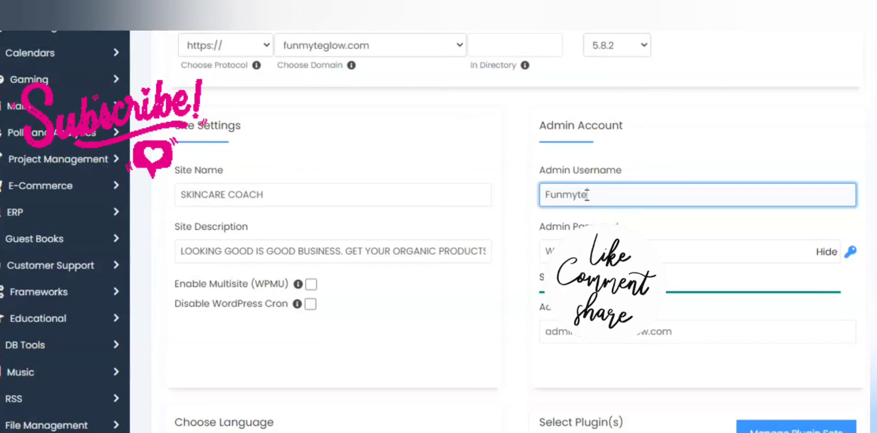
pyautogui.write('glow_con')
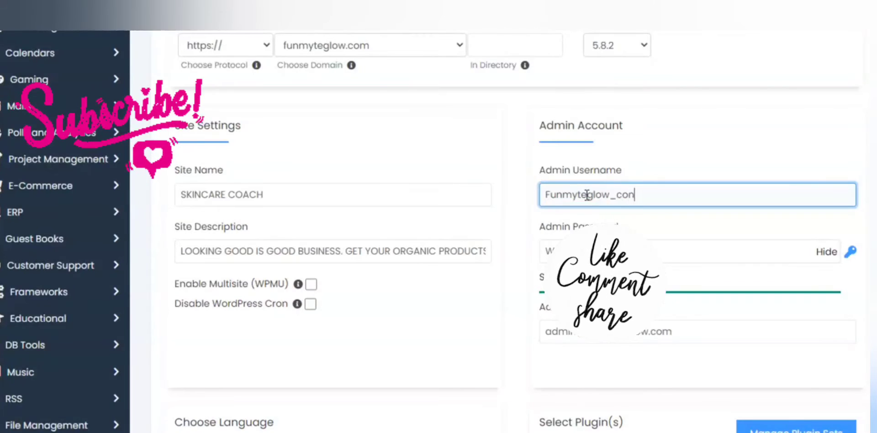
pyautogui.write('trol')
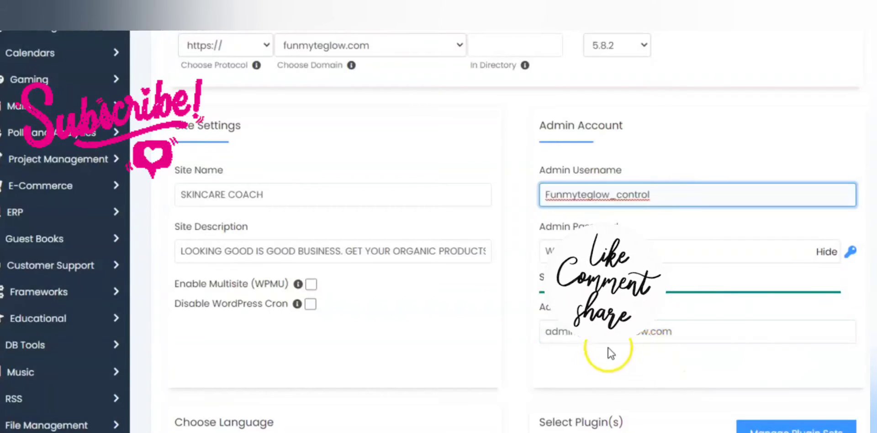
# Replace the default admin email in the Admin Account section with the site owner's own email address
pyautogui.click(549, 336)
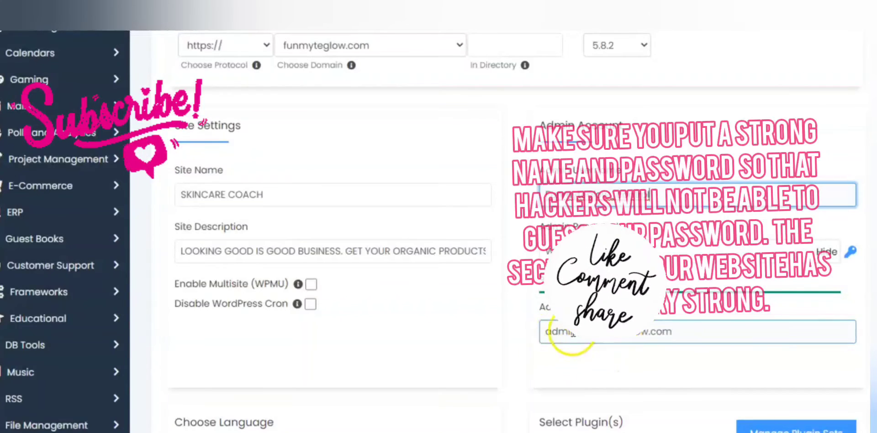
pyautogui.click(520, 352)
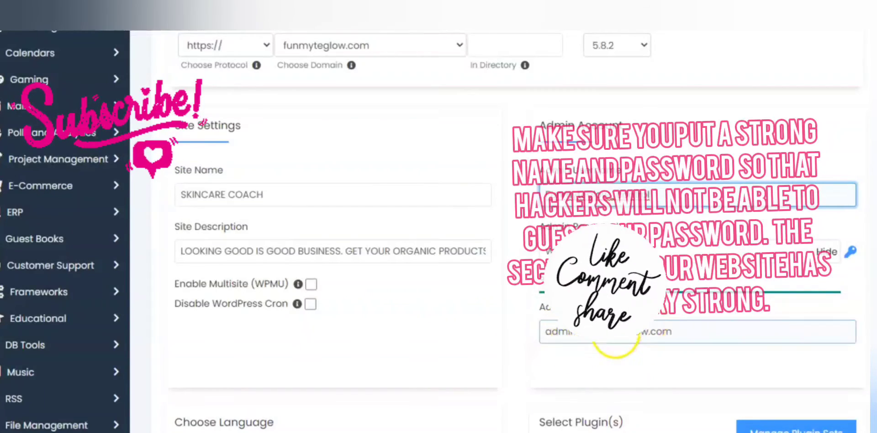
pyautogui.click(686, 331)
pyautogui.click(685, 331)
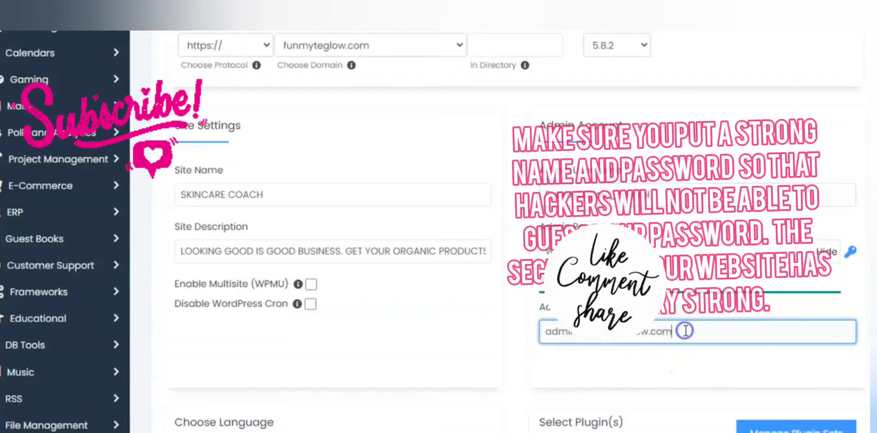
pyautogui.press('BackSpace')
pyautogui.press('BackSpace')
pyautogui.press('BackSpace')
pyautogui.press('BackSpace')
pyautogui.press('BackSpace')
pyautogui.press('BackSpace')
pyautogui.press('BackSpace')
pyautogui.press('BackSpace')
pyautogui.press('BackSpace')
pyautogui.press('BackSpace')
pyautogui.press('BackSpace')
pyautogui.press('BackSpace')
pyautogui.press('BackSpace')
pyautogui.press('BackSpace')
pyautogui.press('BackSpace')
pyautogui.press('BackSpace')
pyautogui.press('BackSpace')
pyautogui.press('BackSpace')
pyautogui.press('BackSpace')
pyautogui.press('BackSpace')
pyautogui.press('BackSpace')
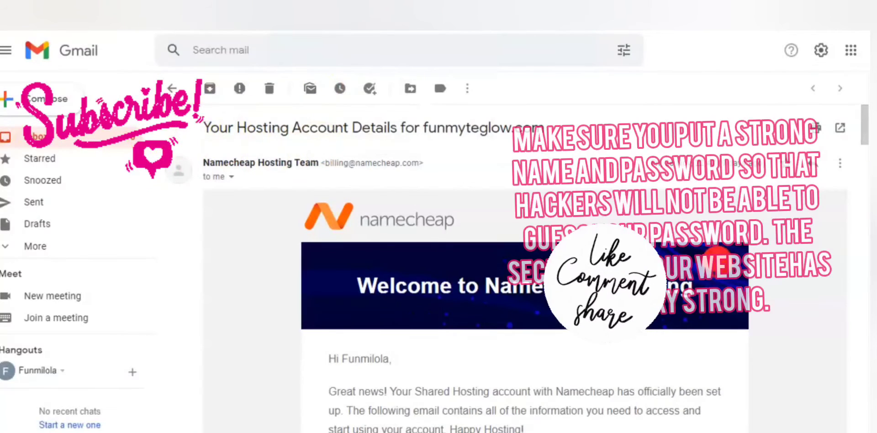
pyautogui.click(580, 338)
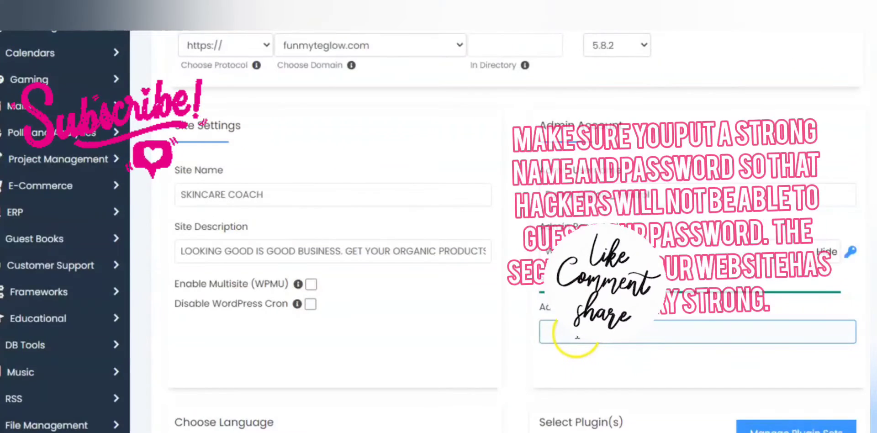
pyautogui.click(577, 337)
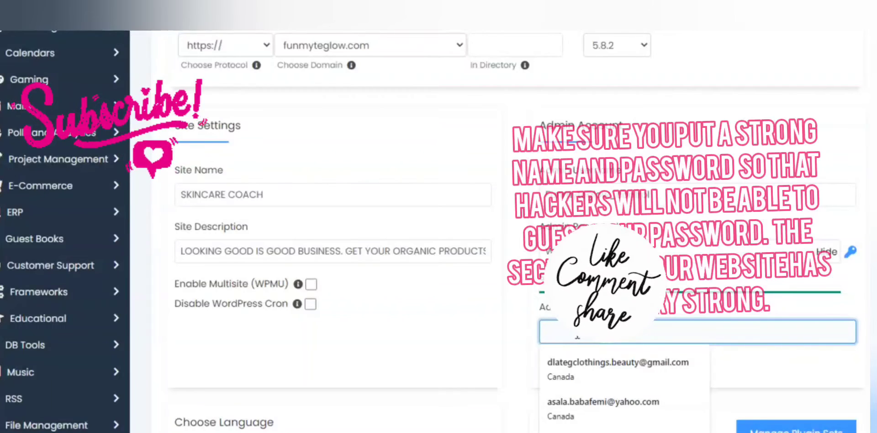
pyautogui.write('funm')
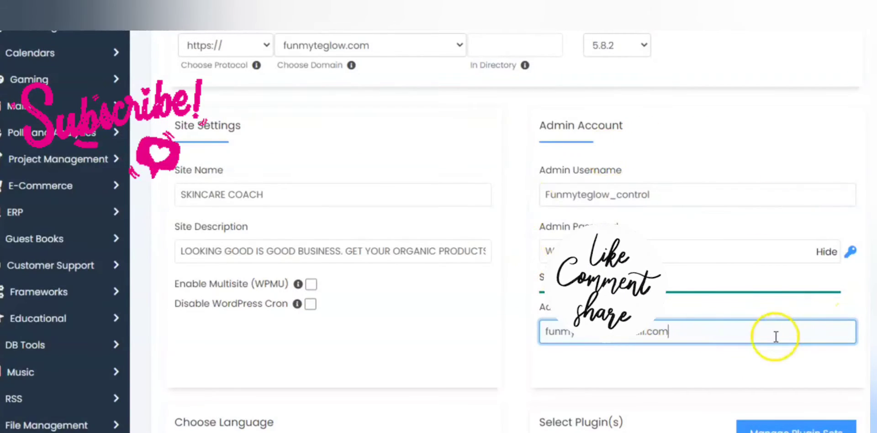
# Enter the site owner's email address as the recipient of the installation details below the theme list
pyautogui.scroll(-5, 503, 232)
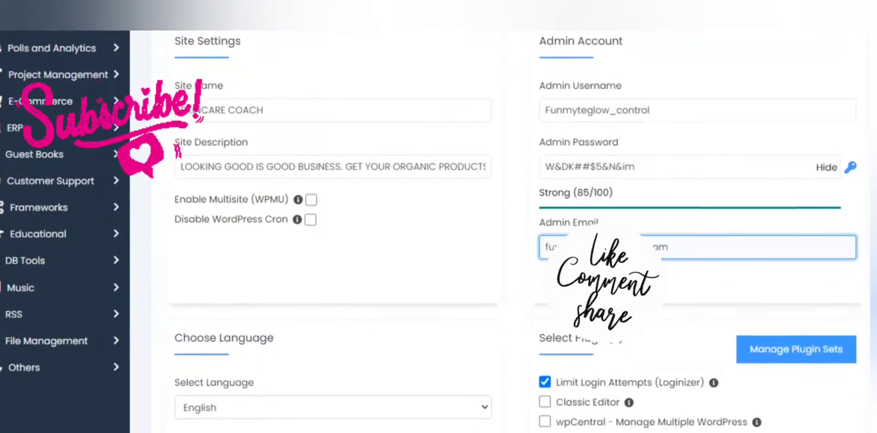
pyautogui.scroll(-5, 503, 232)
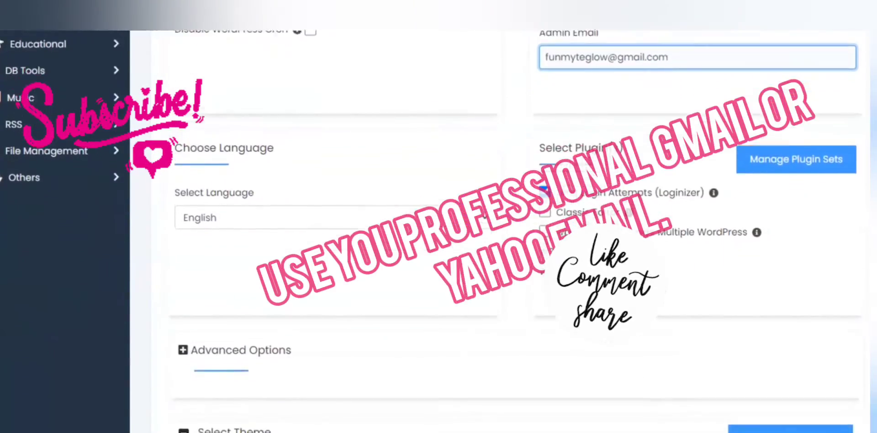
pyautogui.scroll(-9, 503, 232)
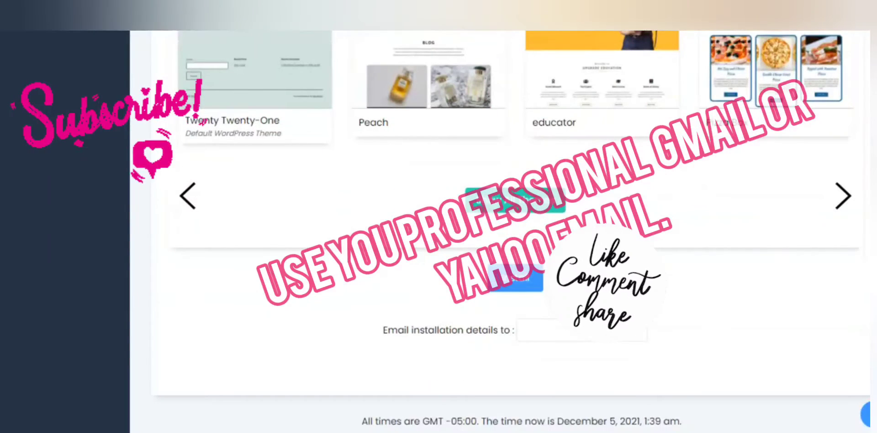
pyautogui.click(590, 330)
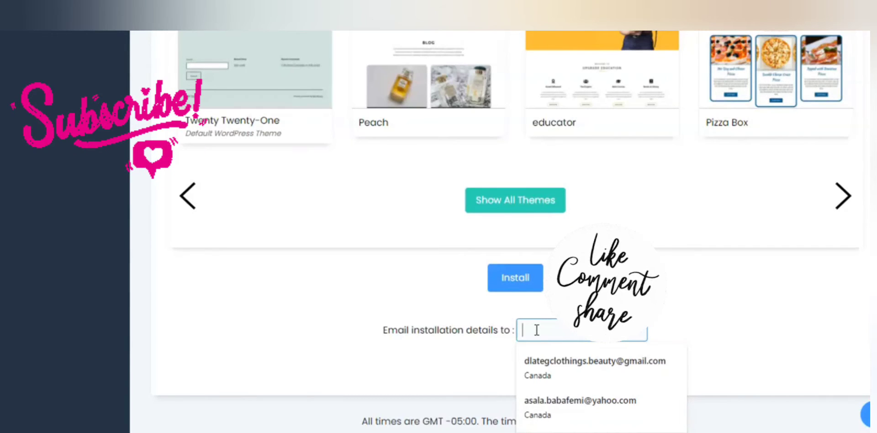
pyautogui.write('fu')
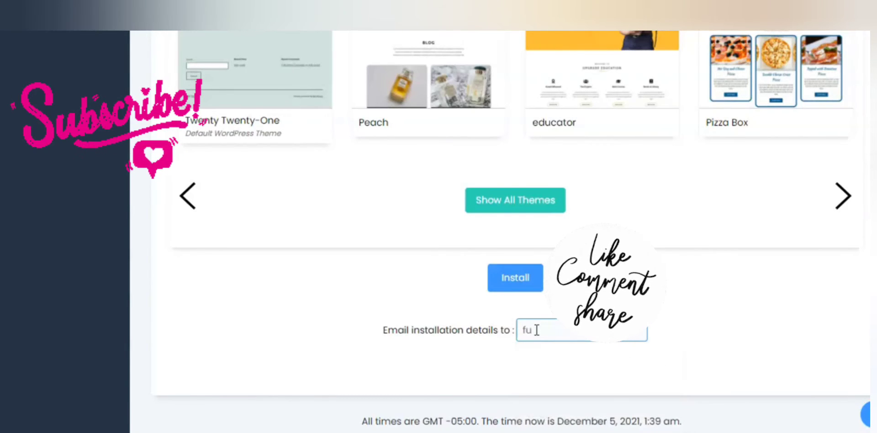
pyautogui.write('rm')
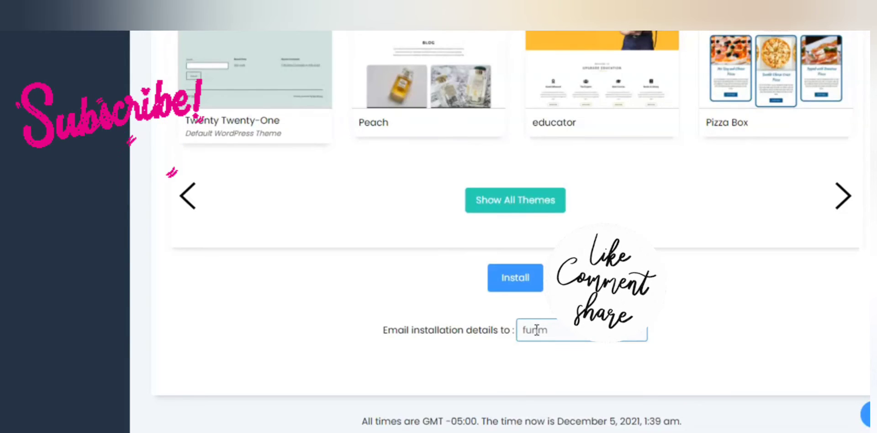
pyautogui.write('y')
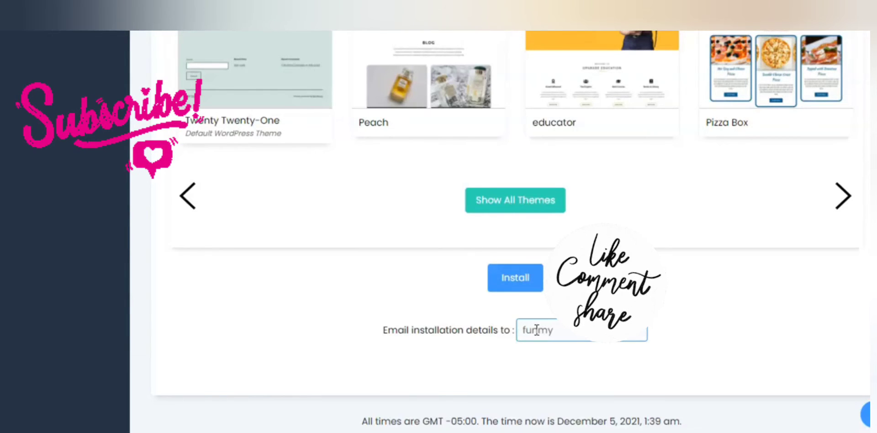
pyautogui.write('te')
pyautogui.write('gr')
pyautogui.write('m')
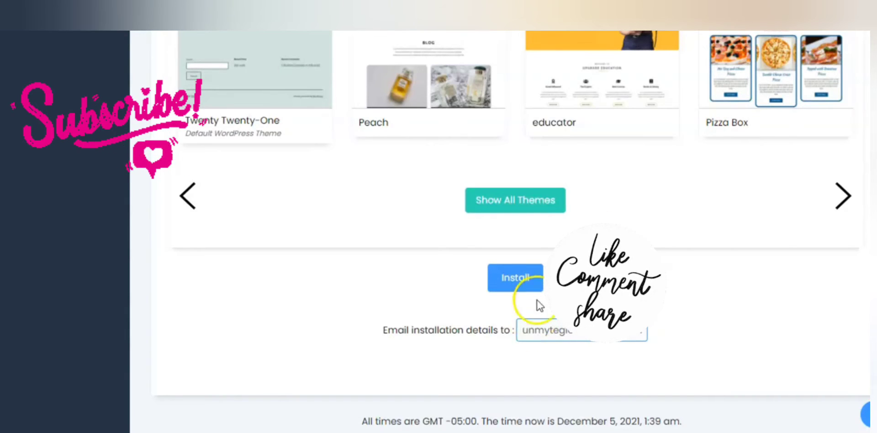
pyautogui.click(702, 349)
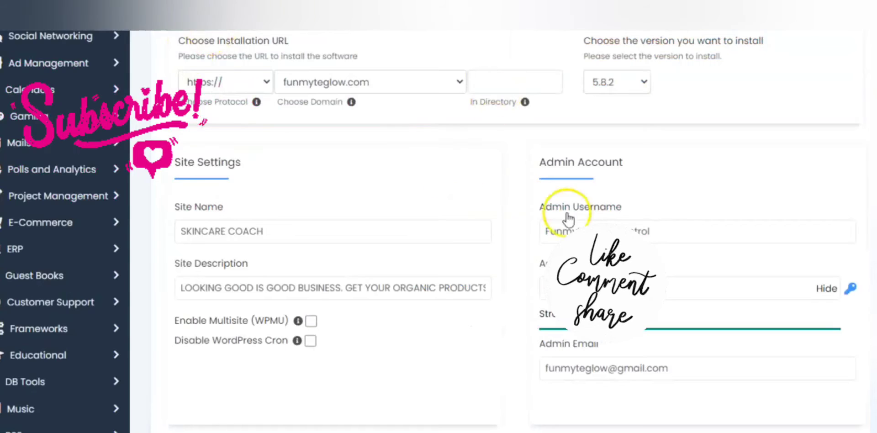
# Shorten the admin username in the Admin Account section to Funmyte_control
pyautogui.click(611, 231)
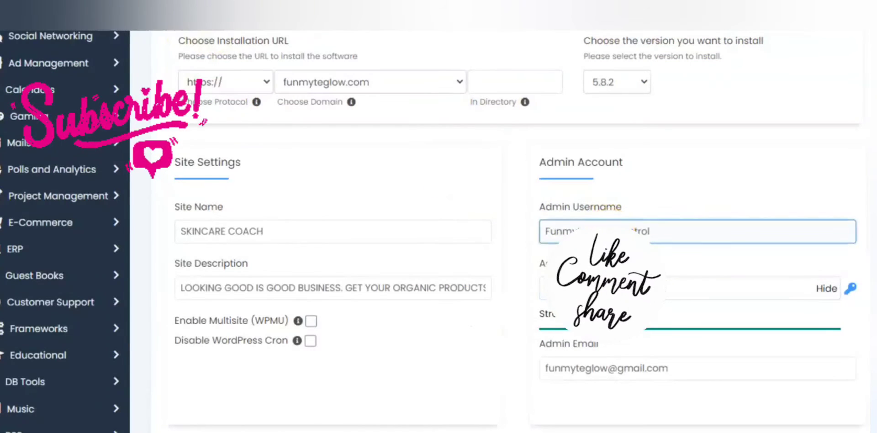
pyautogui.press('BackSpace')
pyautogui.press('BackSpace')
pyautogui.press('BackSpace')
pyautogui.press('BackSpace')
pyautogui.press('BackSpace')
pyautogui.press('BackSpace')
pyautogui.press('BackSpace')
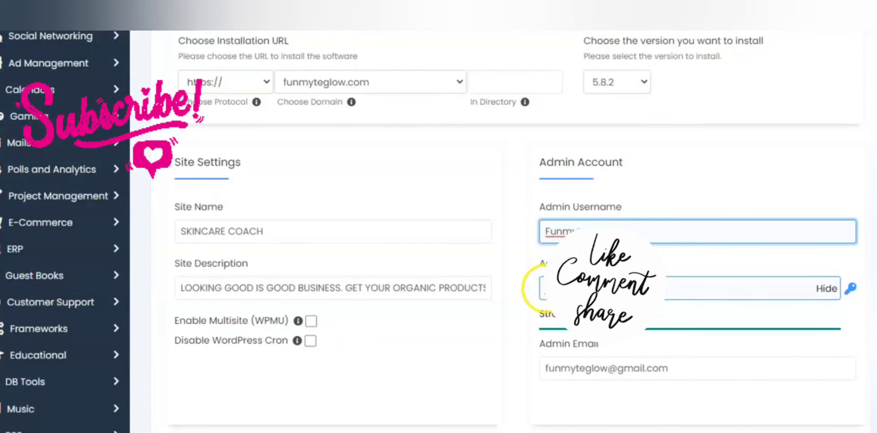
# Replace the generated admin password in the Admin Account section with the site owner's own strong password
pyautogui.click(546, 288)
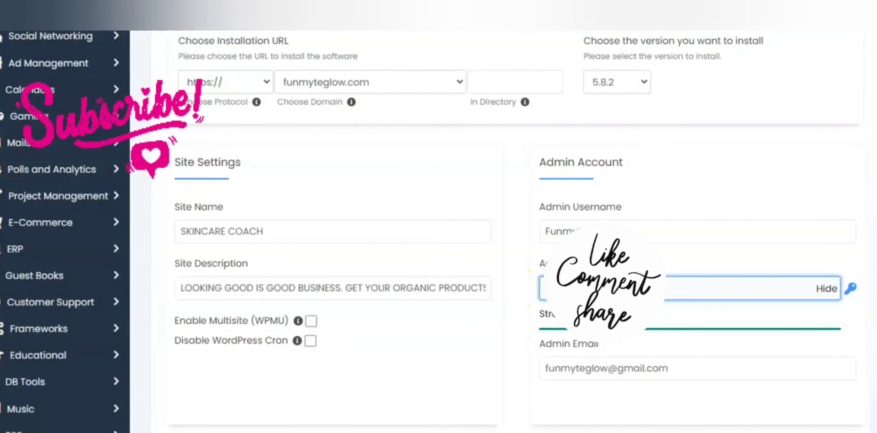
pyautogui.press('BackSpace')
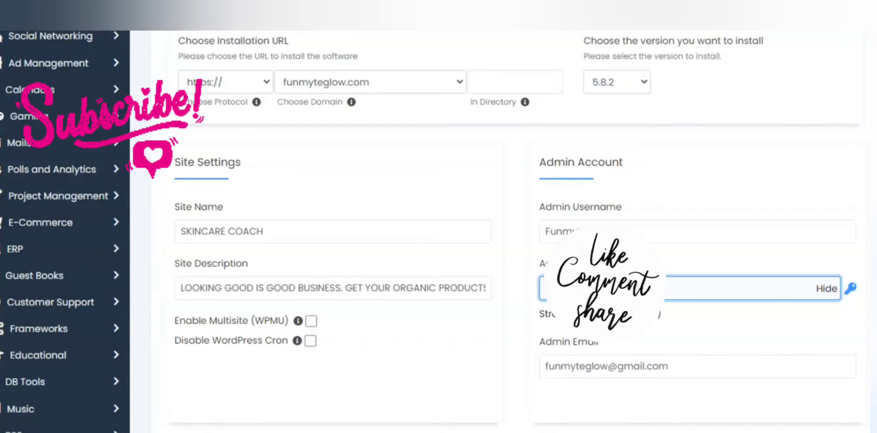
pyautogui.write('F')
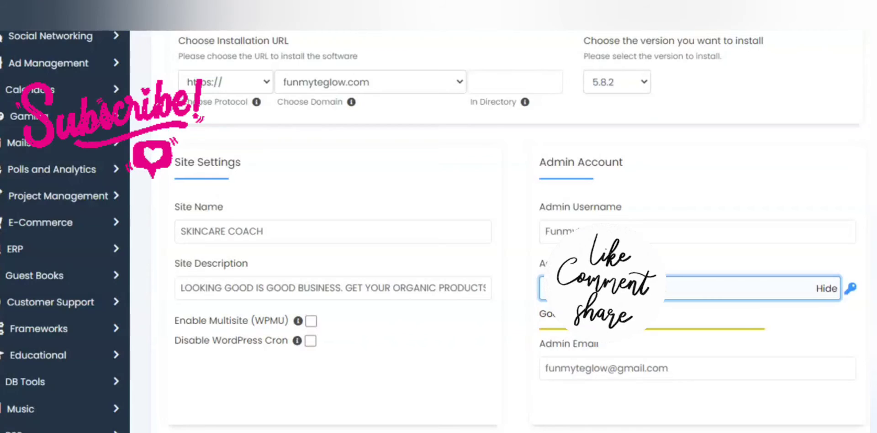
pyautogui.write('*')
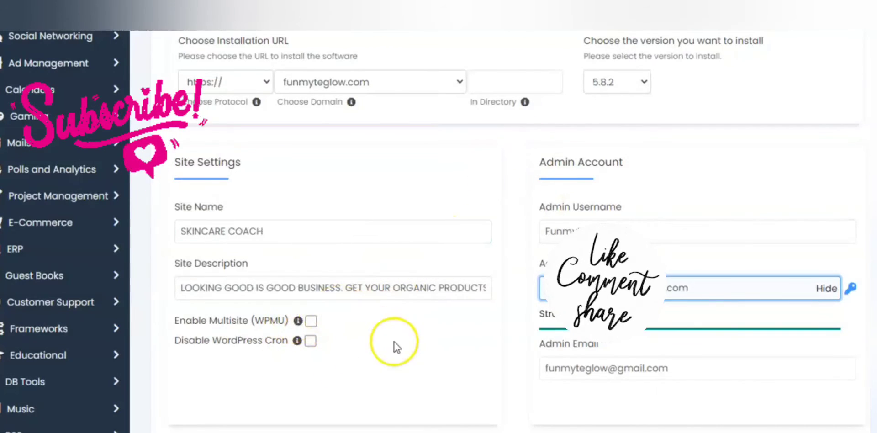
# Keep English as the site language and install WordPress with the completed settings
pyautogui.scroll(-6, 476, 305)
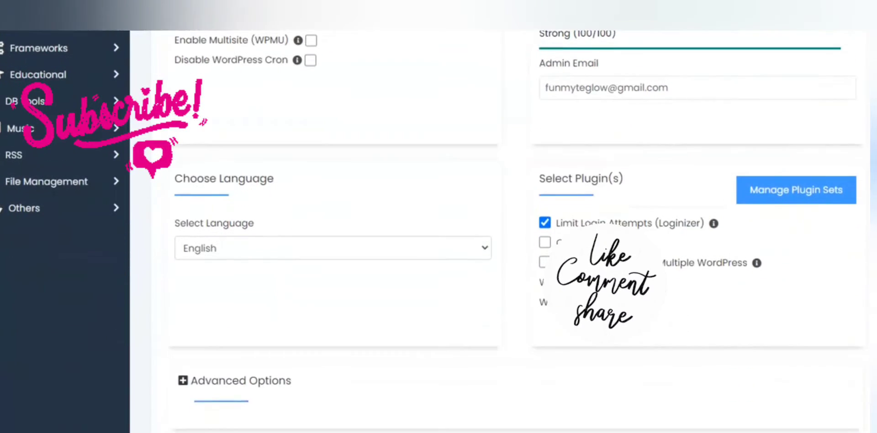
pyautogui.click(488, 252)
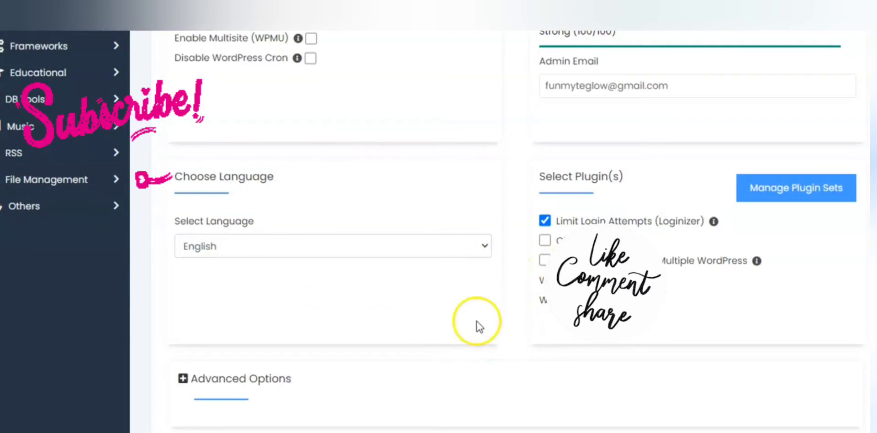
pyautogui.scroll(-5, 507, 306)
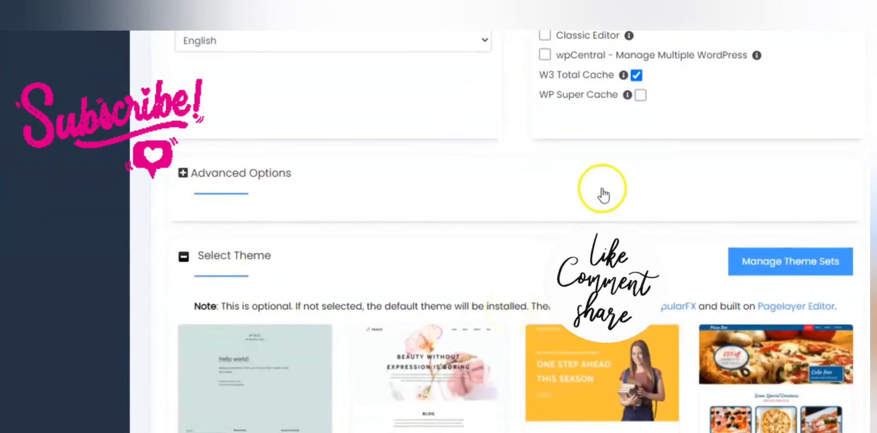
pyautogui.scroll(-6, 598, 191)
pyautogui.scroll(-2, 603, 192)
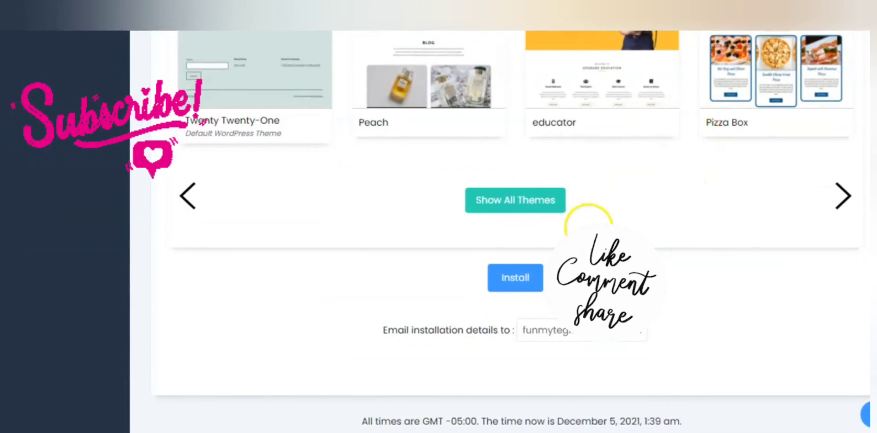
pyautogui.click(515, 277)
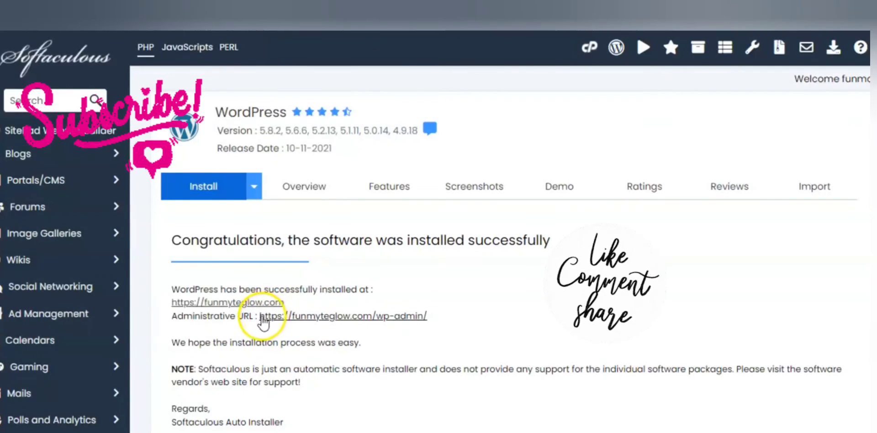
pyautogui.moveTo(261, 317); pyautogui.dragTo(288, 317)
pyautogui.moveTo(432, 316); pyautogui.dragTo(259, 316)
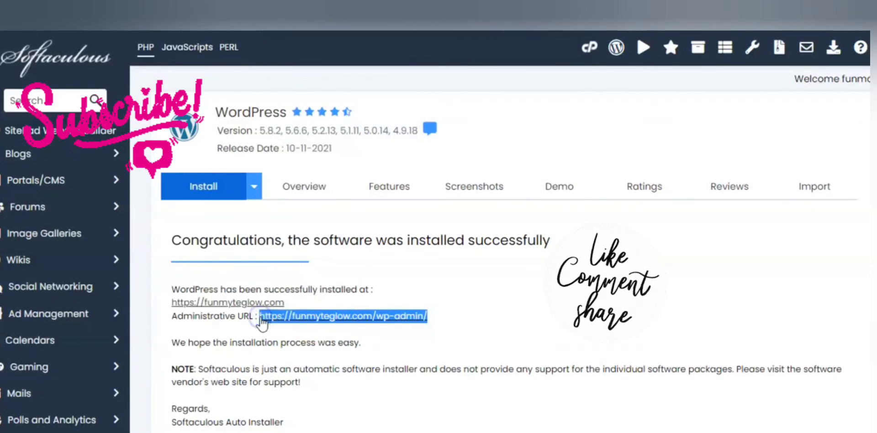
pyautogui.rightClick(323, 317)
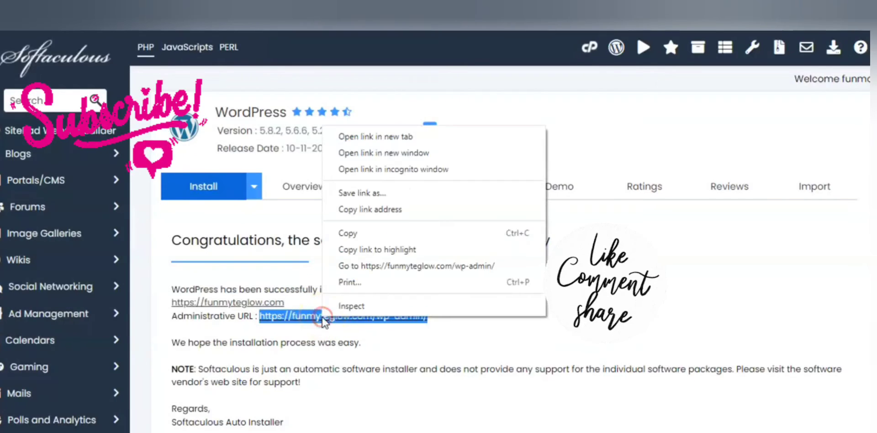
pyautogui.click(364, 237)
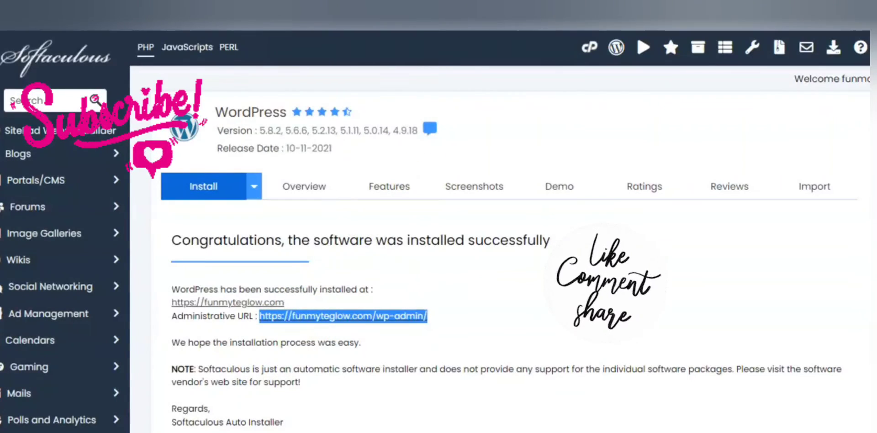
# Open the copied WordPress admin address in a new browser tab
pyautogui.hotkey('ctrl', 't')
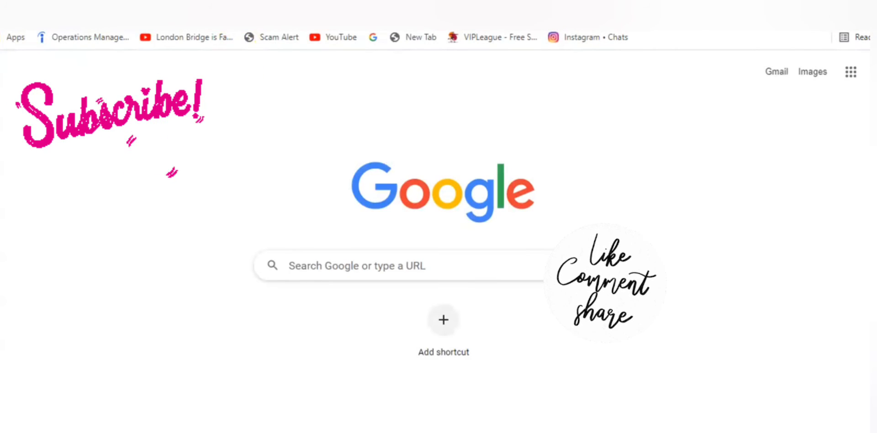
pyautogui.rightClick(249, 18)
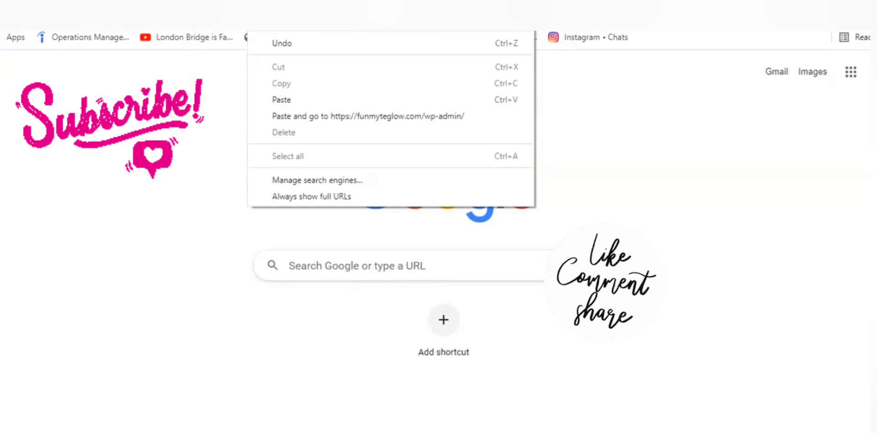
pyautogui.click(295, 101)
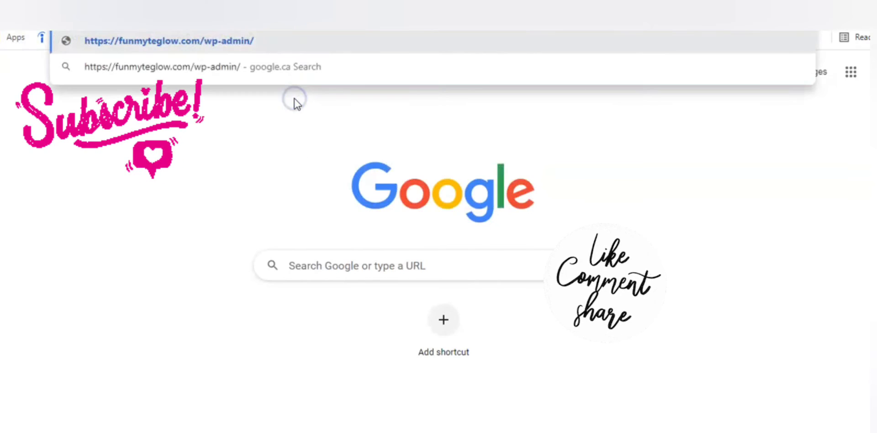
pyautogui.press('Return')
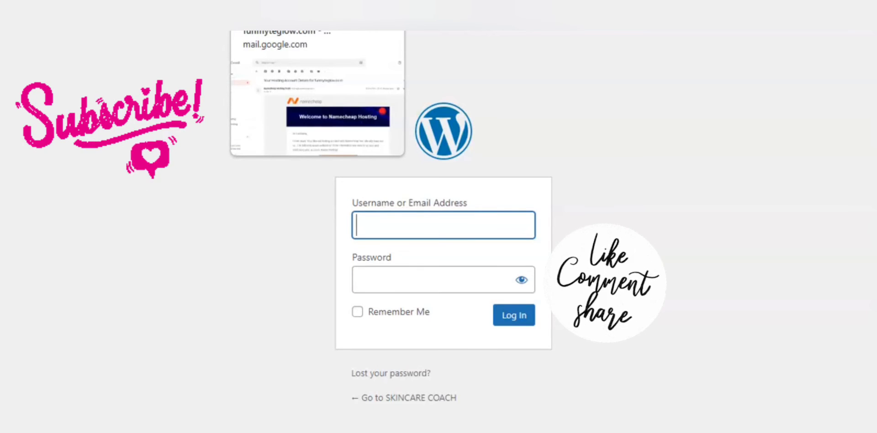
# Look through the Gmail inbox for the installation email and return to the WordPress login page
pyautogui.click(271, 4)
pyautogui.click(70, 145)
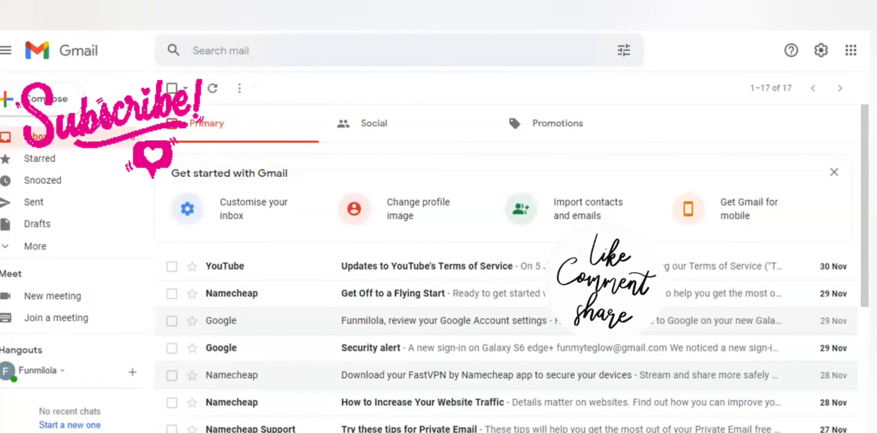
pyautogui.click(704, 3)
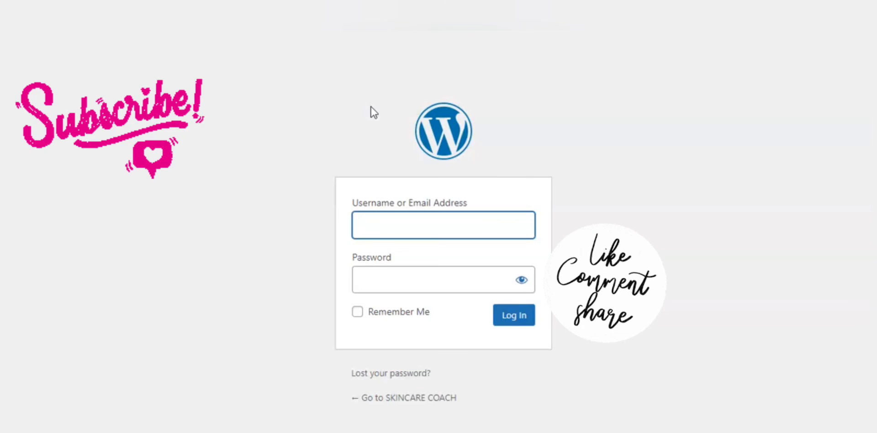
# Fill in the WordPress login form with the username Funmyte_control and go on to the password field
pyautogui.click(388, 215)
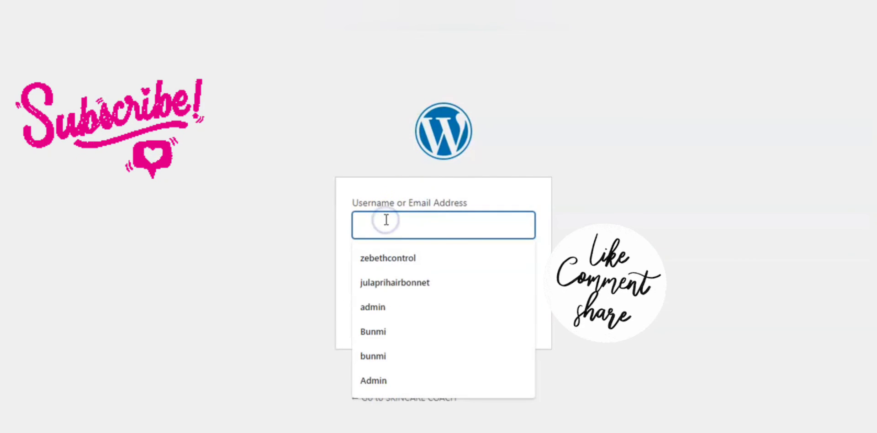
pyautogui.write('f')
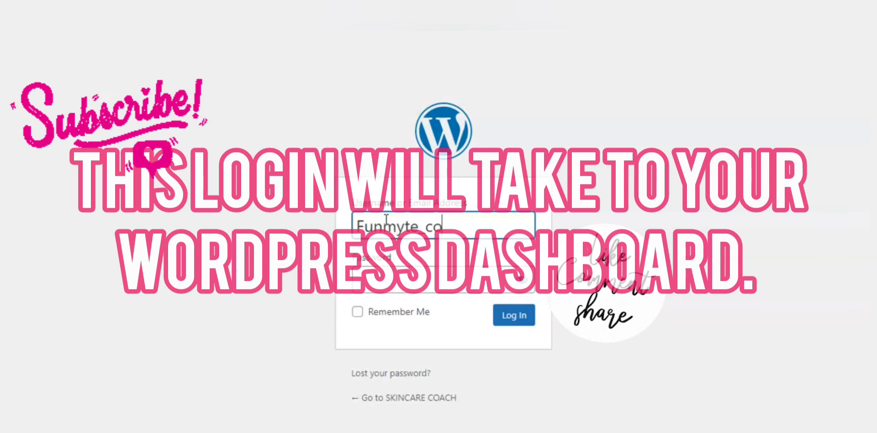
pyautogui.write('rol')
pyautogui.click(405, 284)
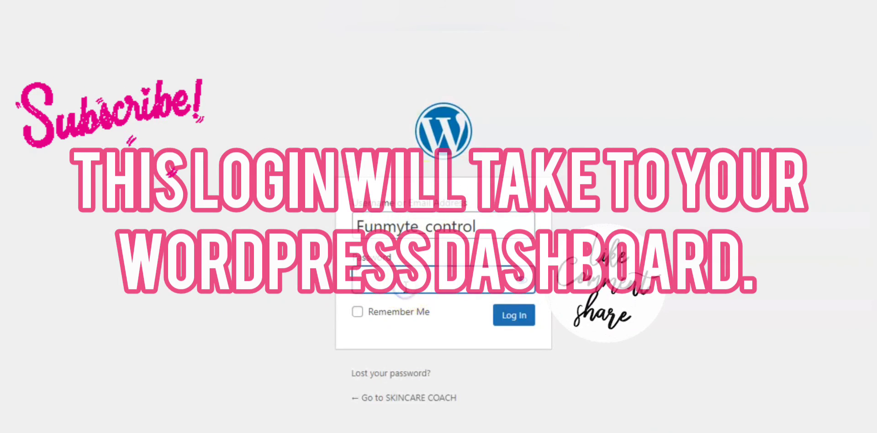